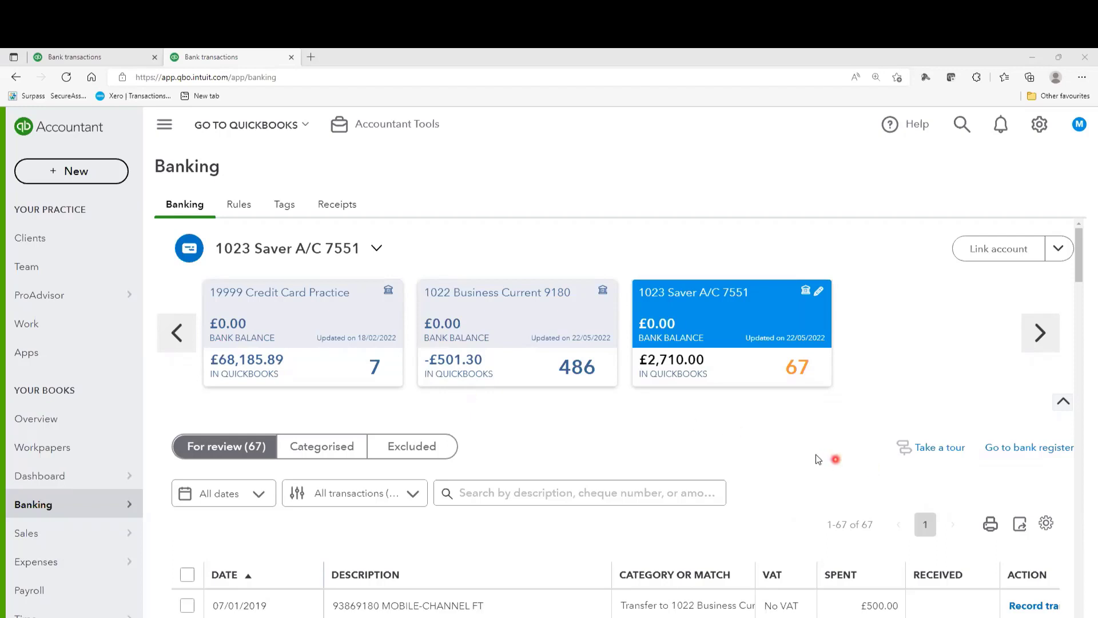
Examine the Saver account's balance and the paired transfers in its list of transactions for review
scroll(790, 440, down, 2)
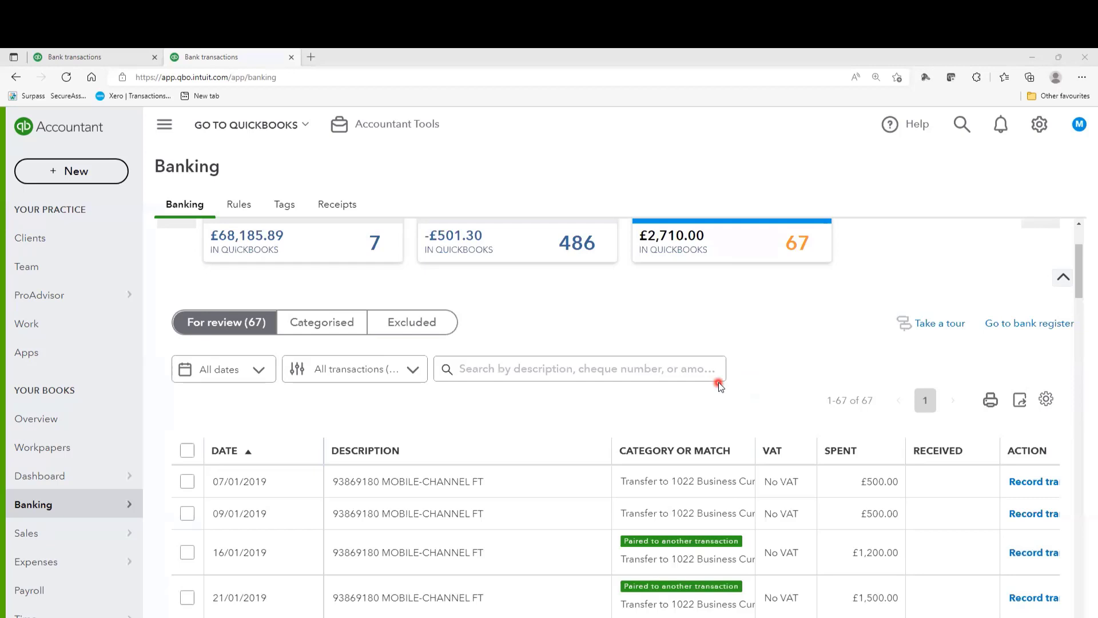
scroll(568, 512, down, 1)
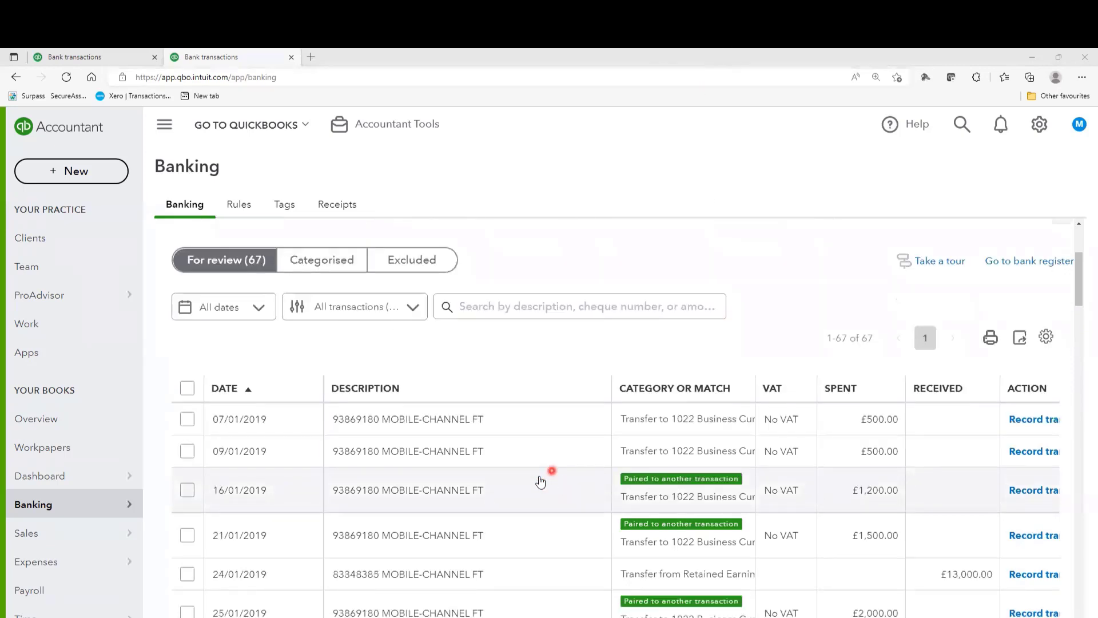
scroll(538, 480, up, 2)
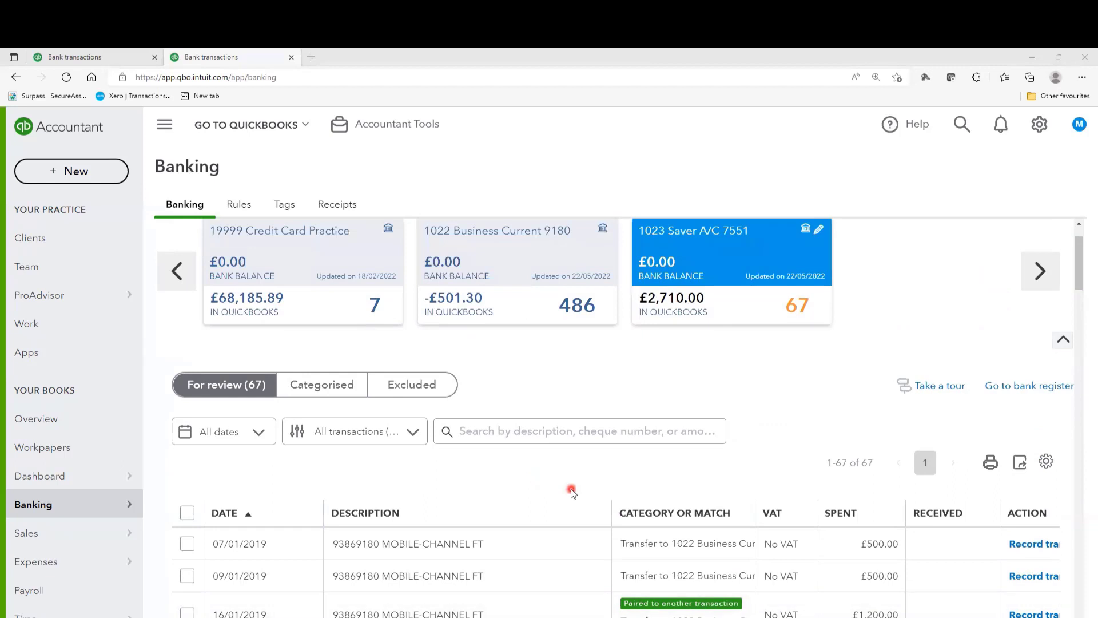
scroll(572, 492, up, 1)
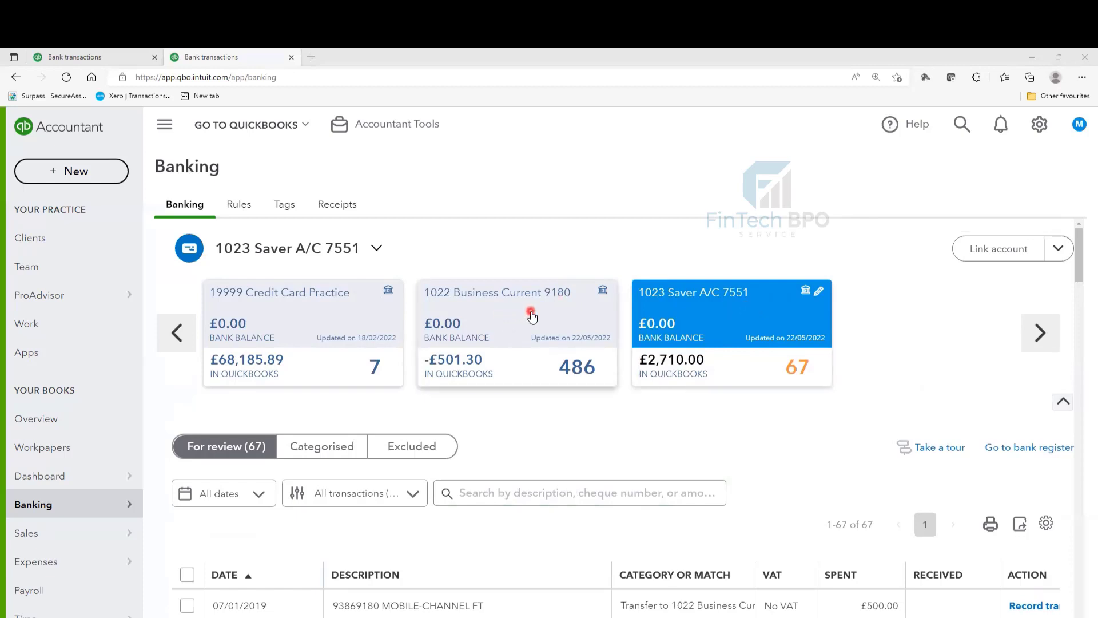
scroll(601, 383, down, 1)
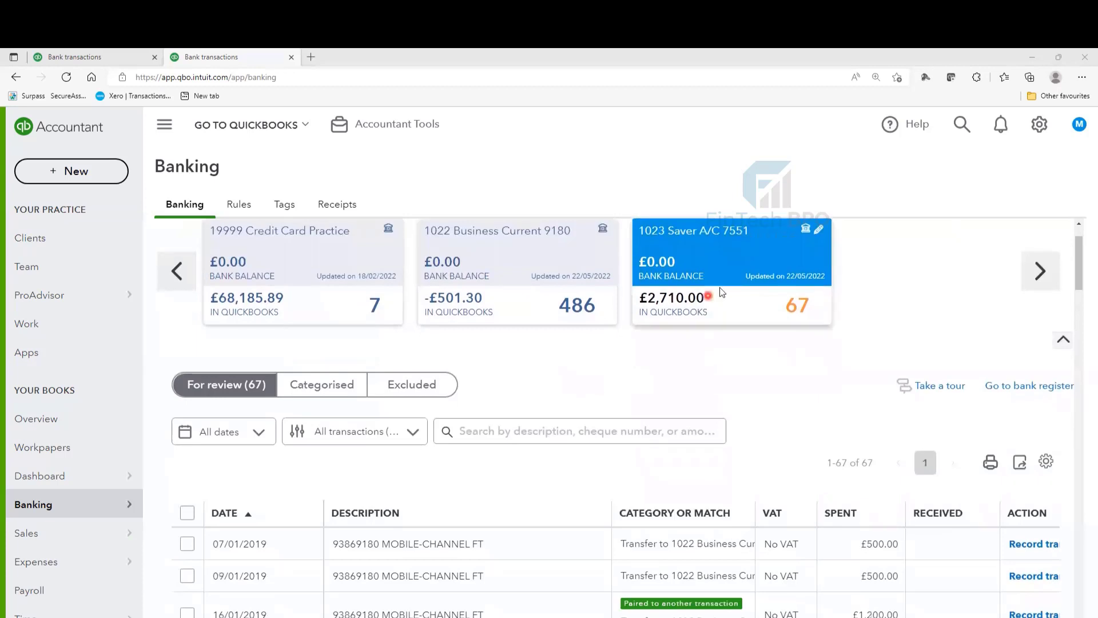
click(744, 277)
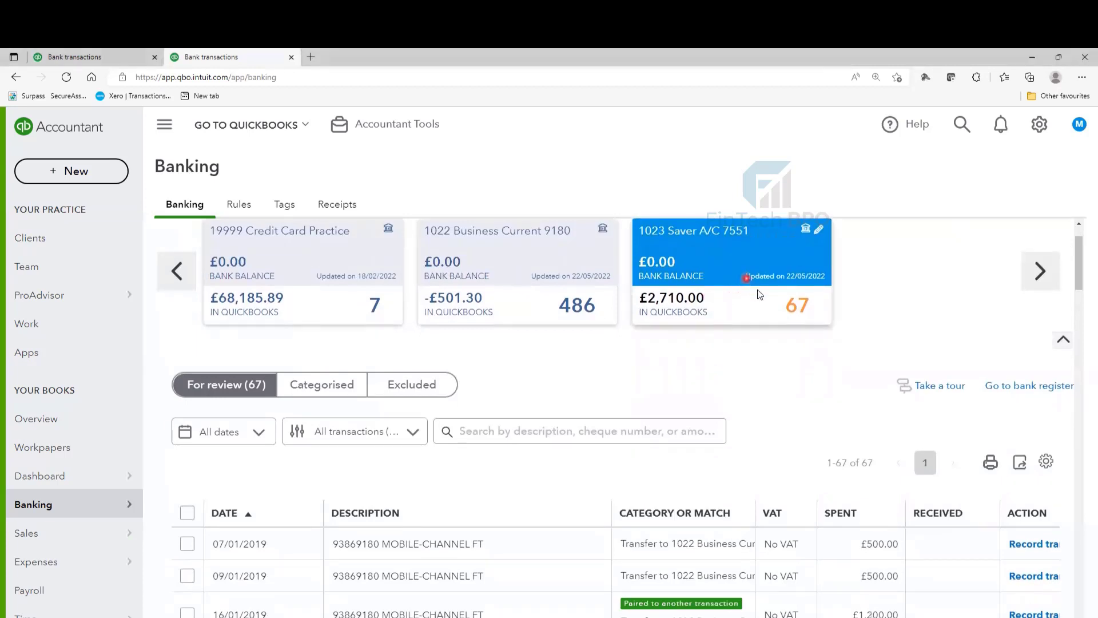
scroll(758, 393, up, 1)
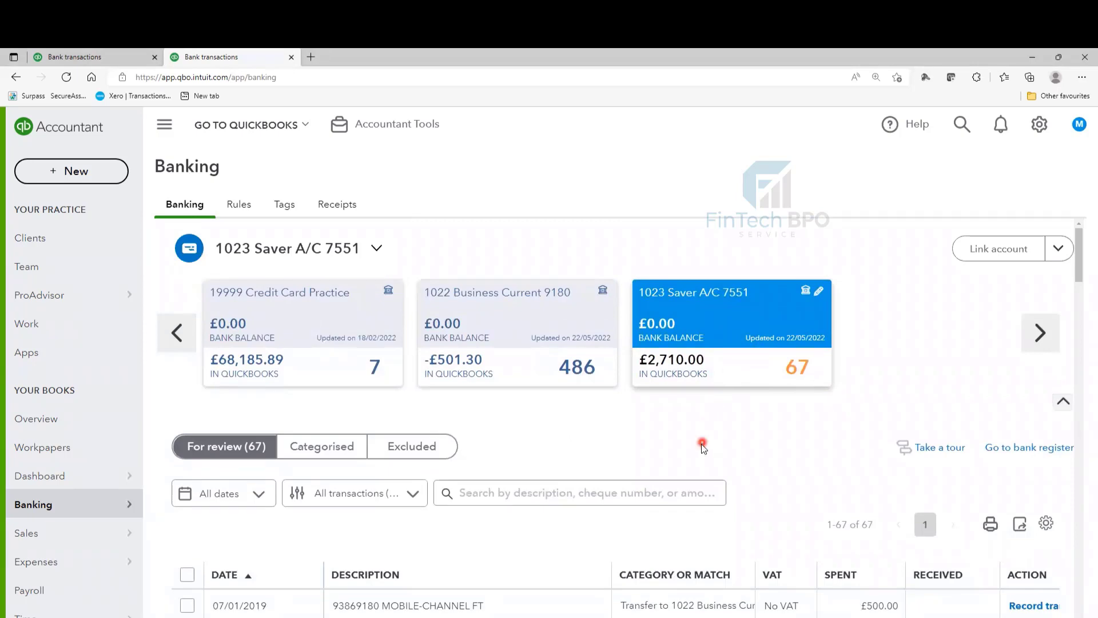
scroll(701, 444, down, 2)
scroll(681, 455, down, 1)
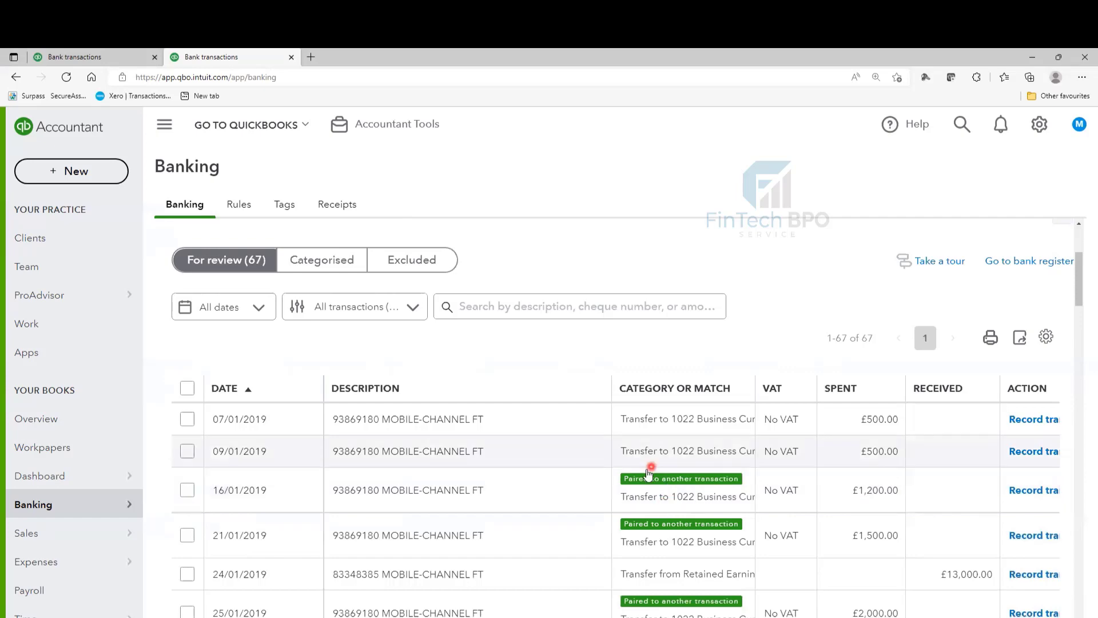
scroll(595, 357, up, 3)
scroll(560, 341, down, 1)
scroll(559, 340, down, 3)
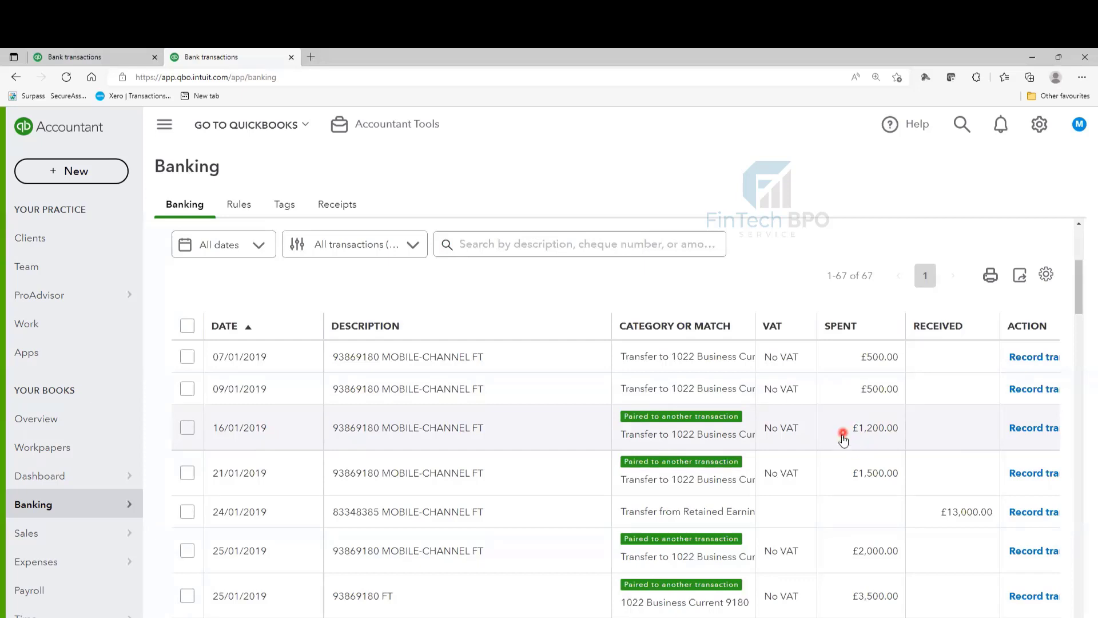
Switch to the Business Current account's page and open the details of the £1,200.00 paired transfer dated 16/01/2019
click(91, 55)
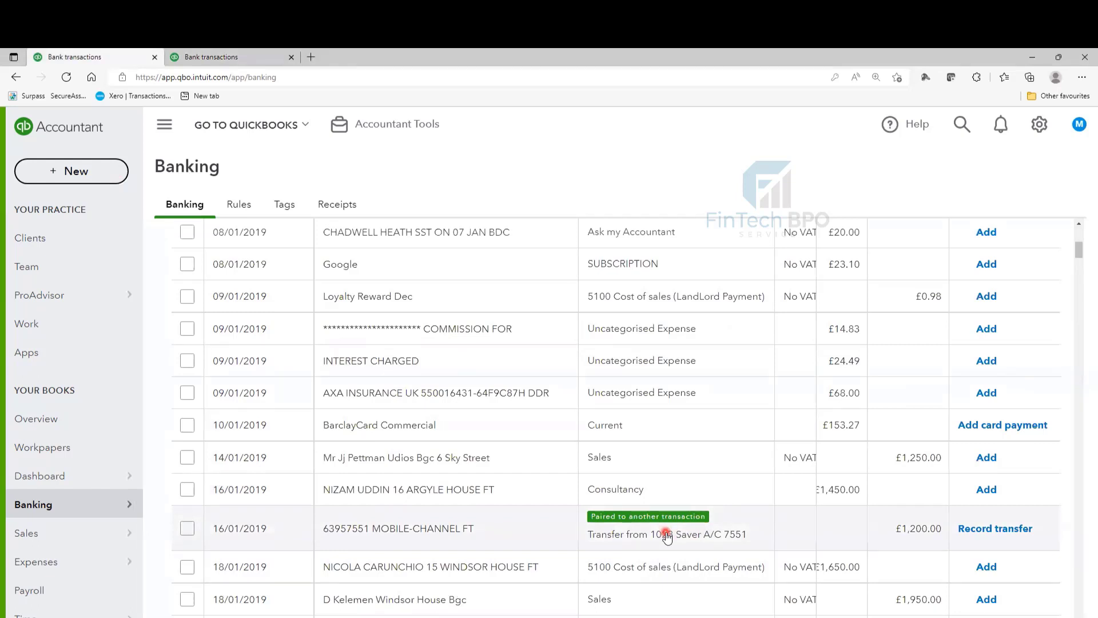
click(527, 540)
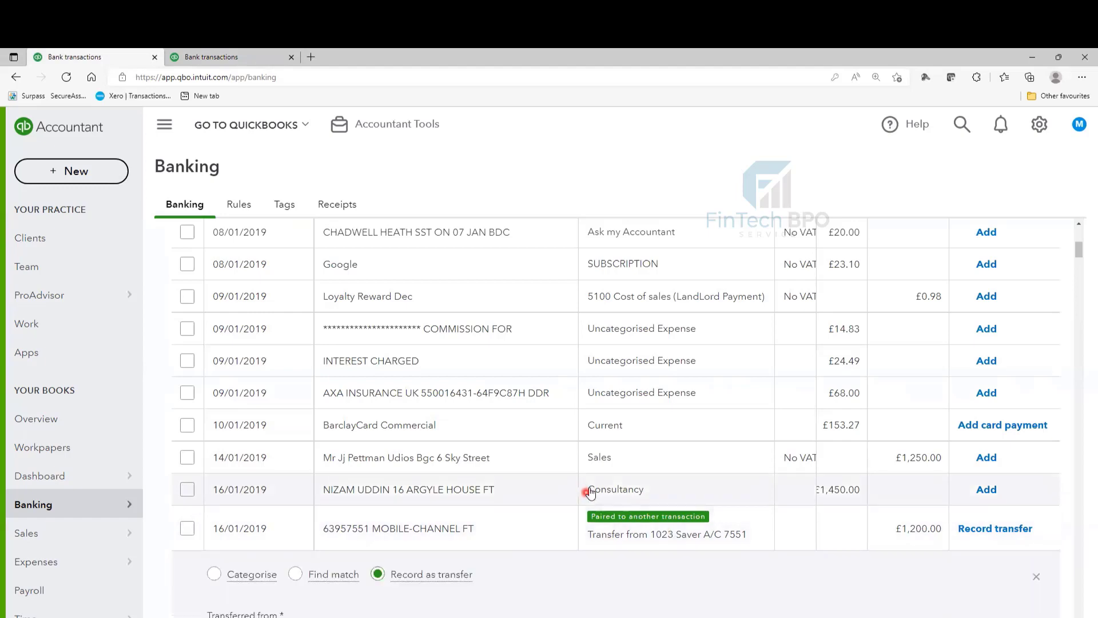
scroll(578, 504, down, 2)
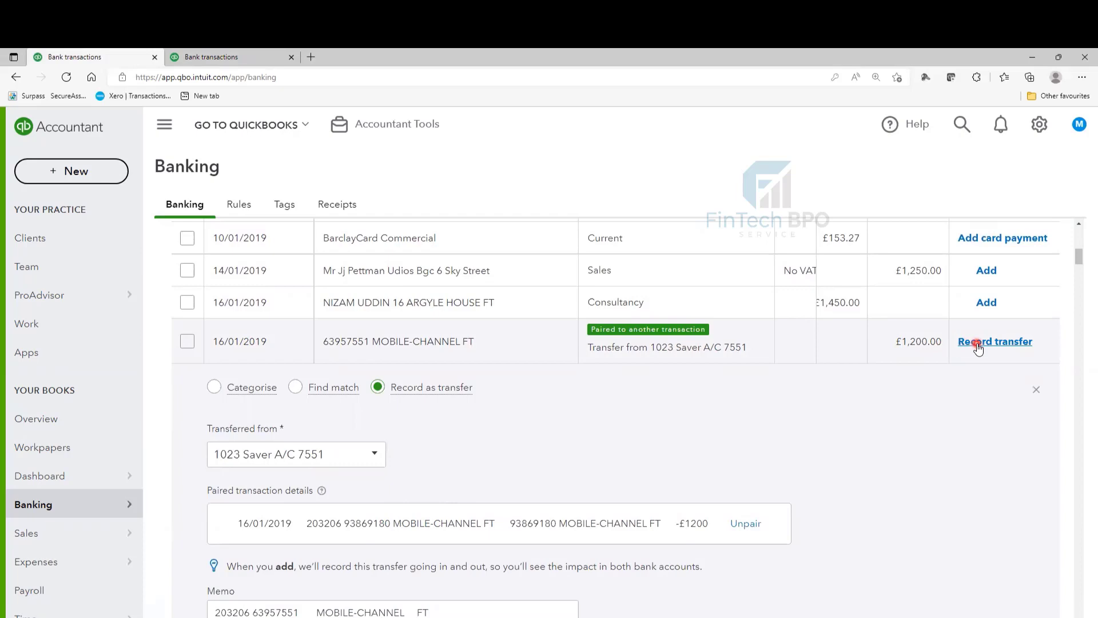
Examine the Business Current account's balance alongside the paired transaction details of the 16/01/2019 transfer
scroll(978, 346, up, 10)
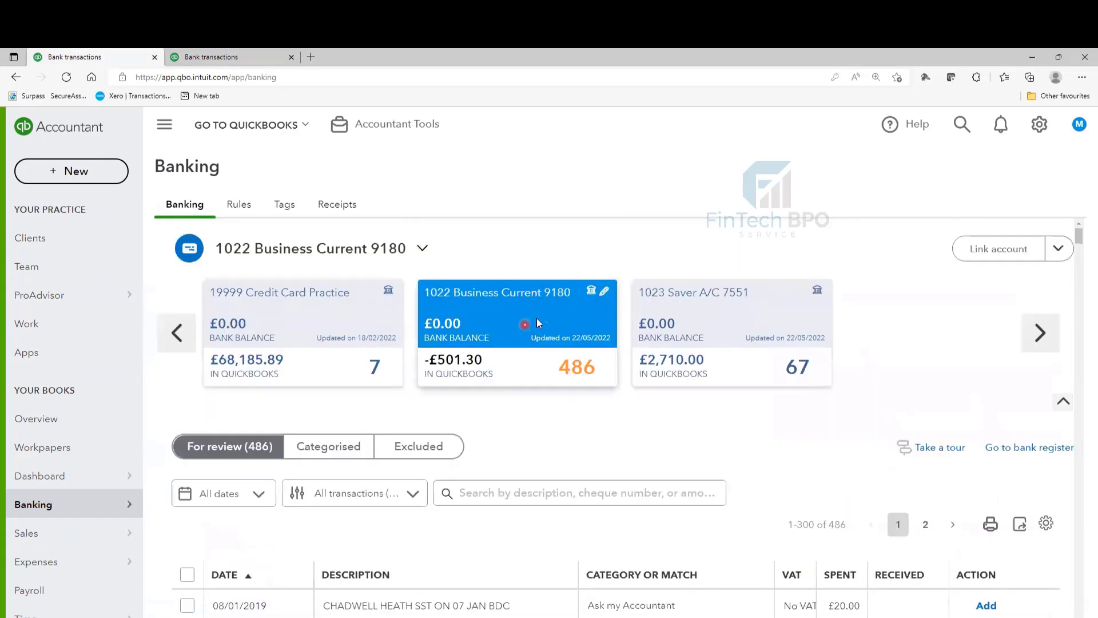
scroll(557, 372, down, 5)
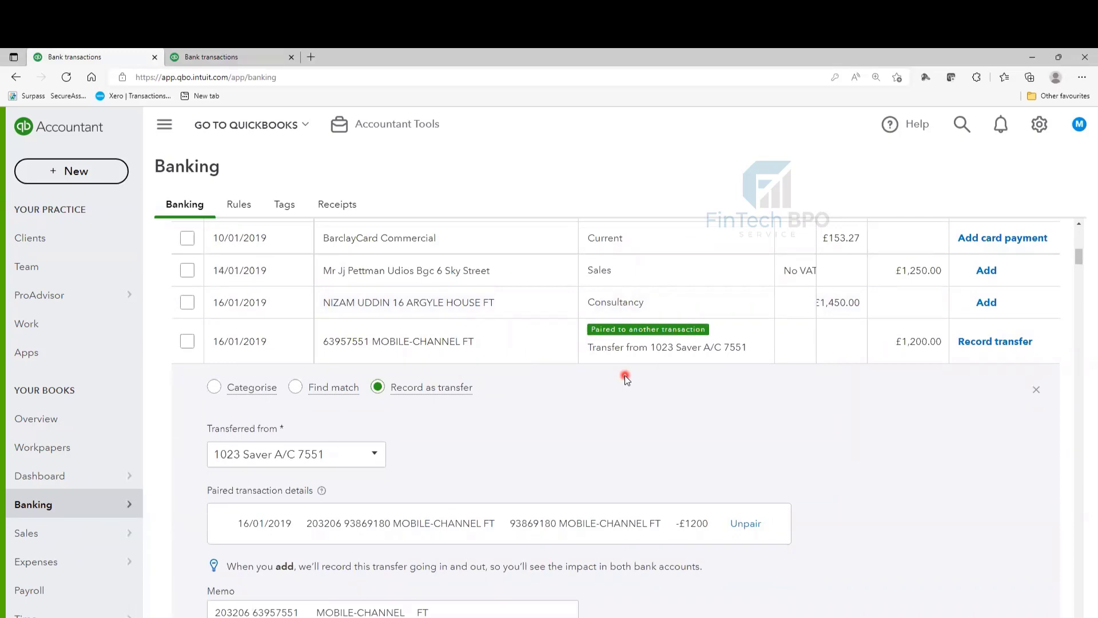
scroll(625, 375, up, 8)
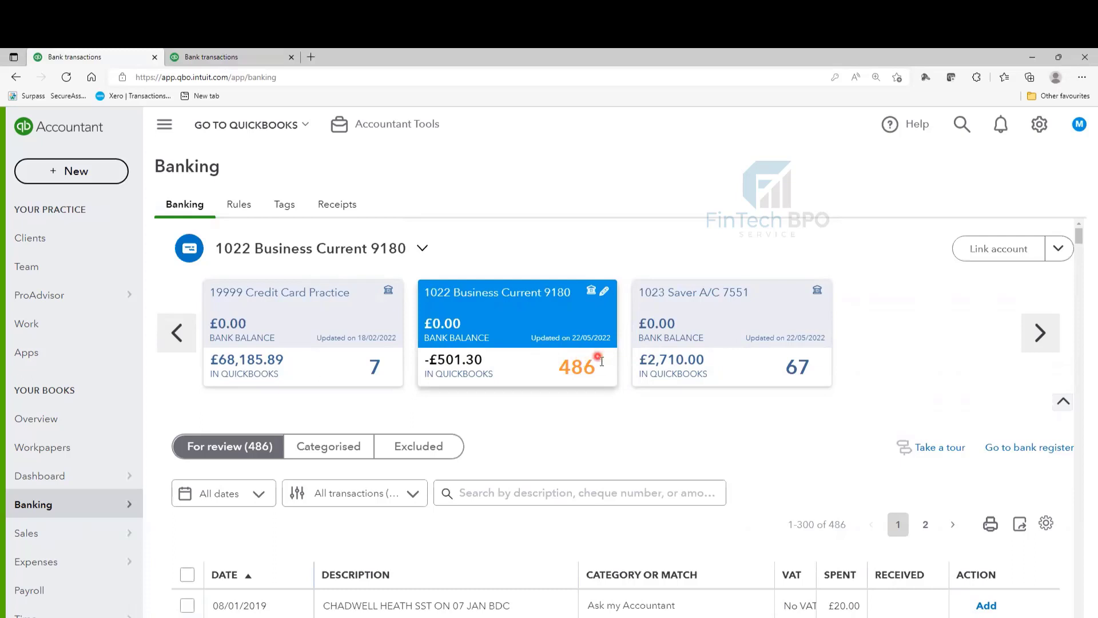
scroll(580, 357, down, 6)
scroll(623, 379, down, 2)
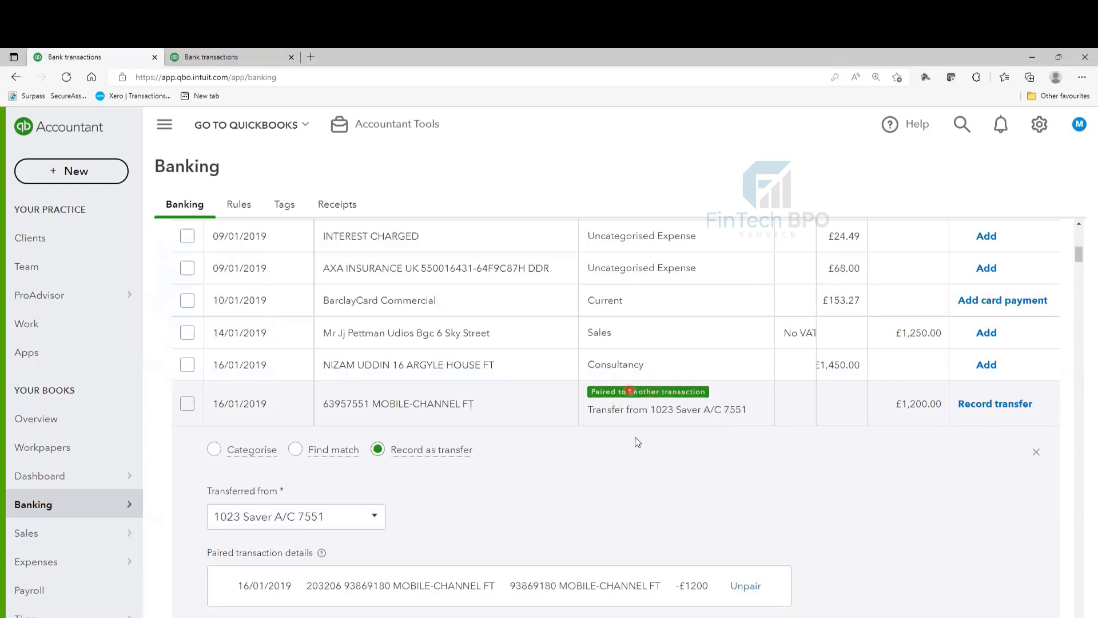
scroll(641, 455, down, 1)
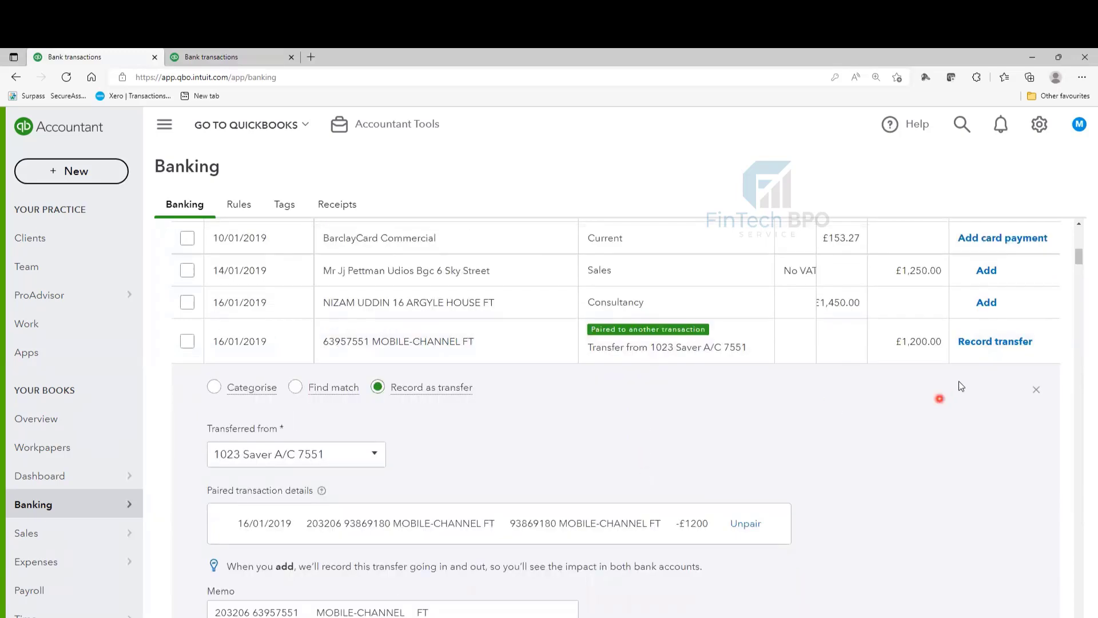
scroll(913, 404, up, 10)
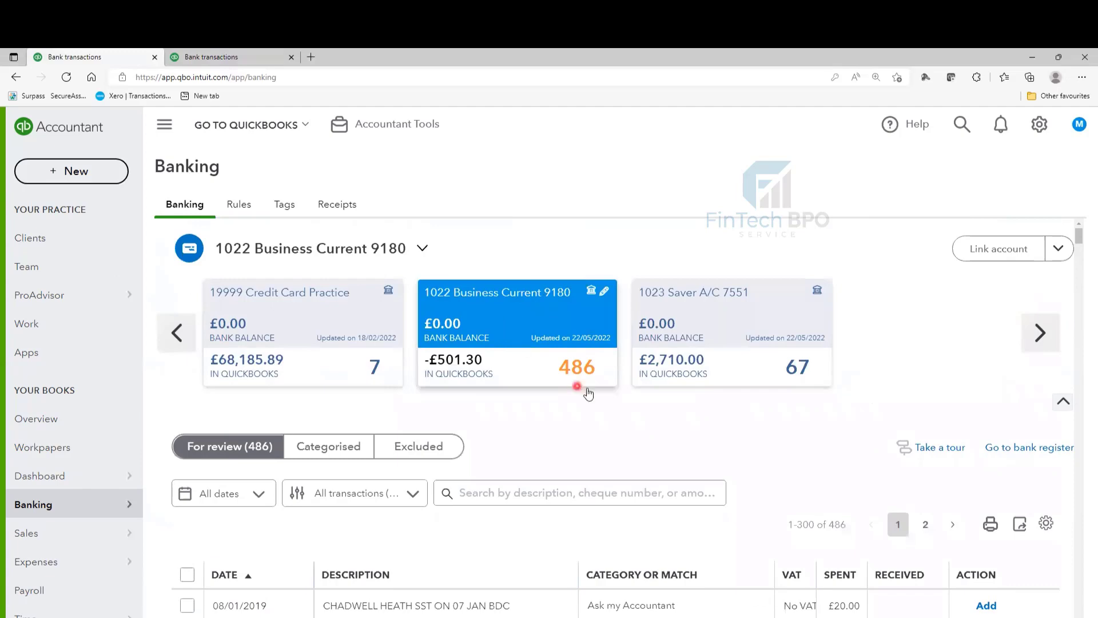
scroll(588, 389, down, 7)
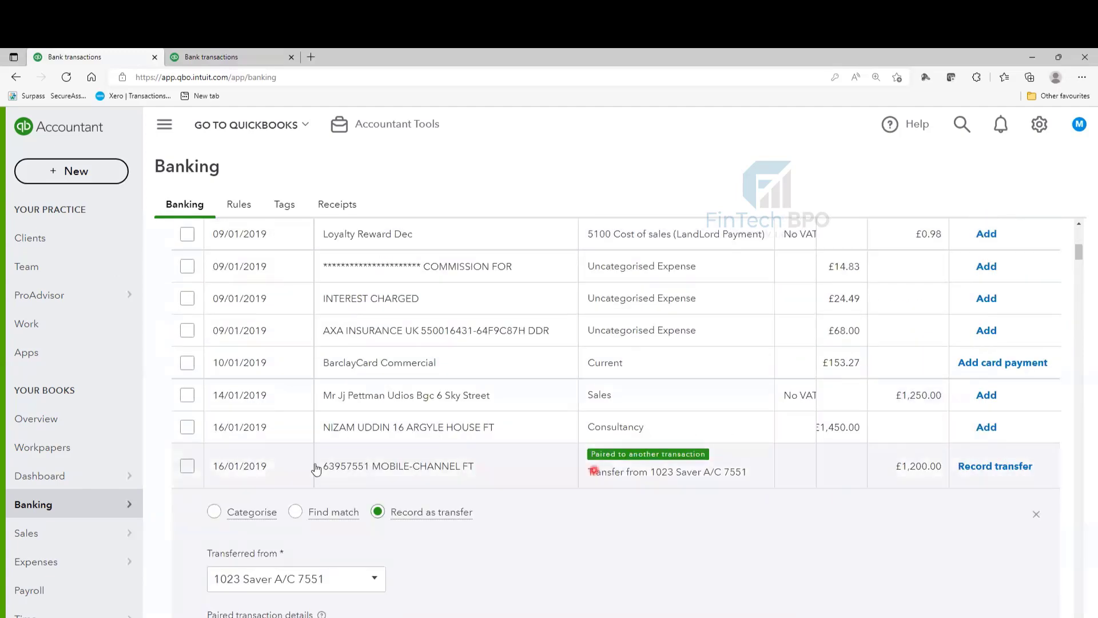
scroll(400, 486, down, 1)
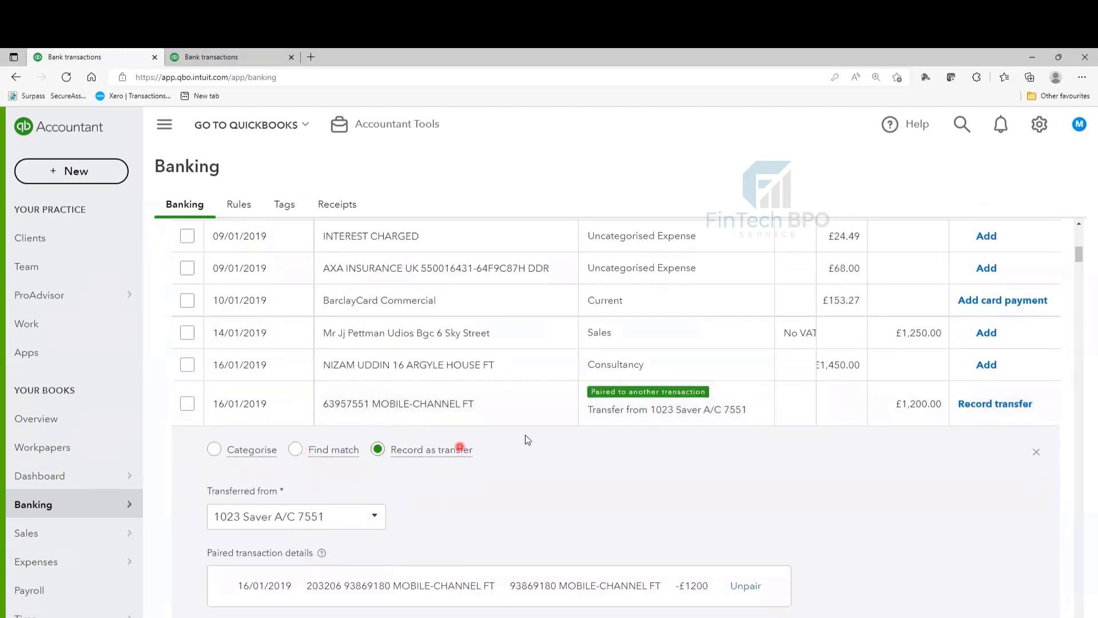
click(904, 407)
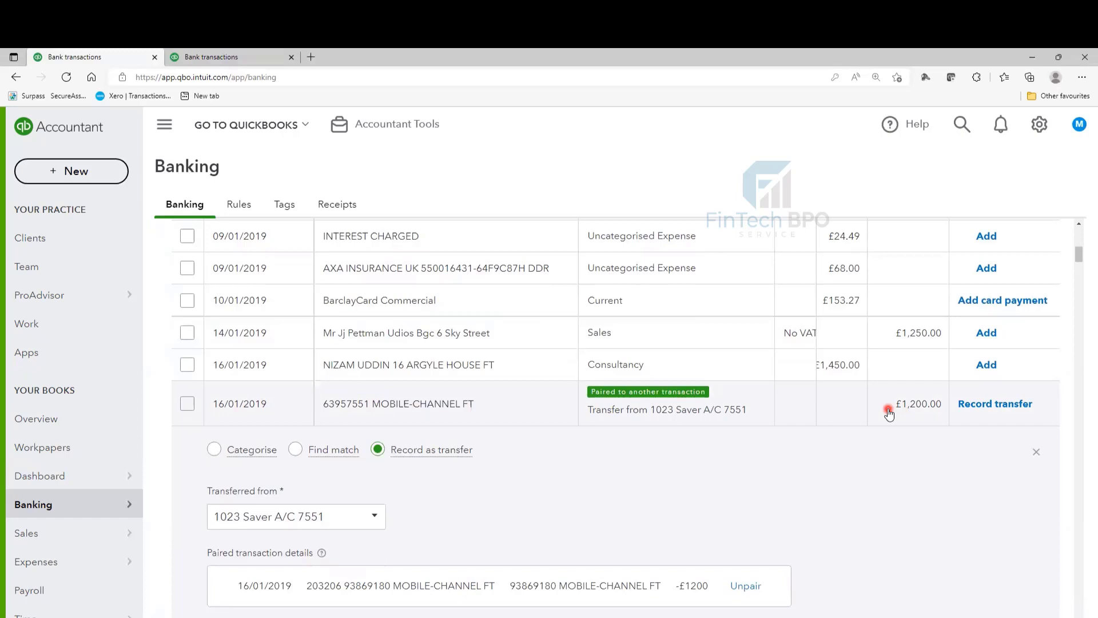
Check the Saver account's balance and review list, and record the £1,200.00 paired transfer of 16/01/2019 in the Business Current account
click(234, 49)
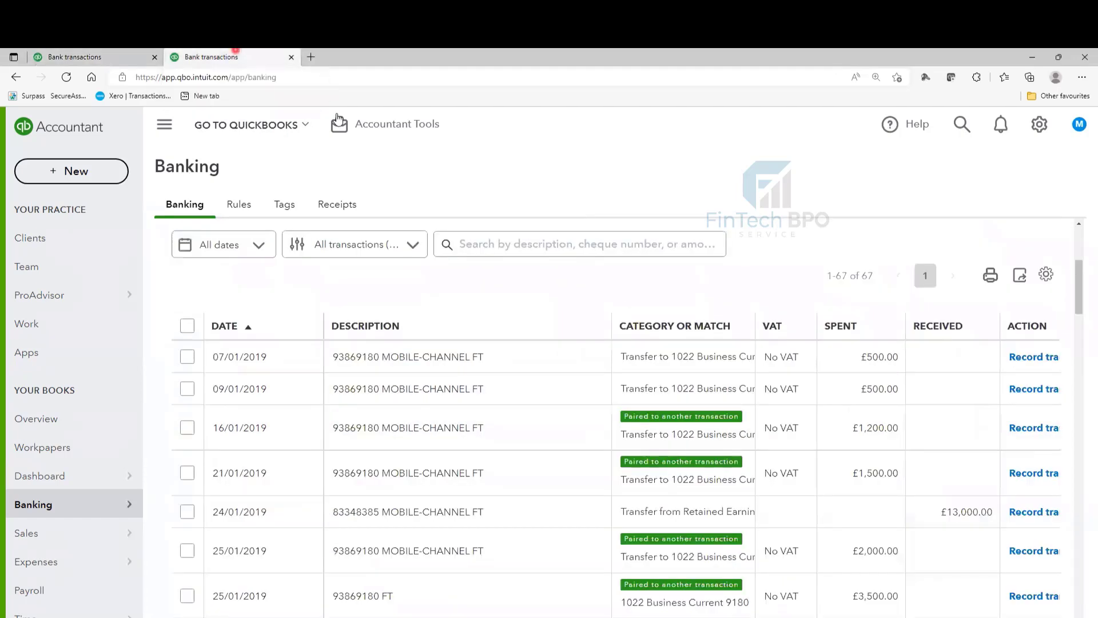
scroll(776, 306, up, 2)
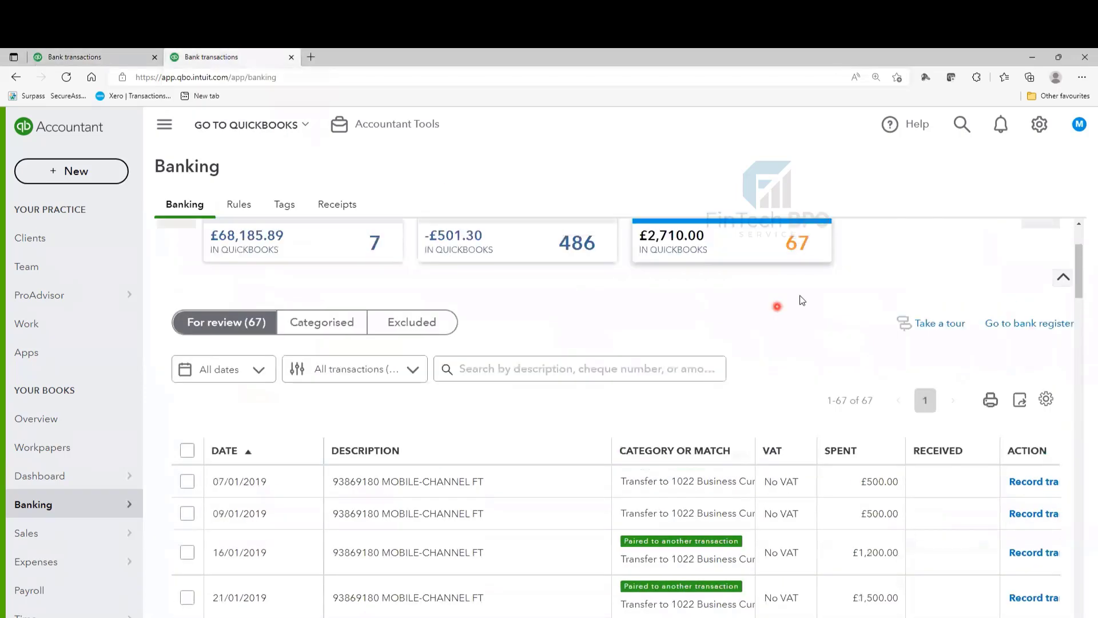
scroll(777, 306, up, 2)
scroll(715, 332, down, 3)
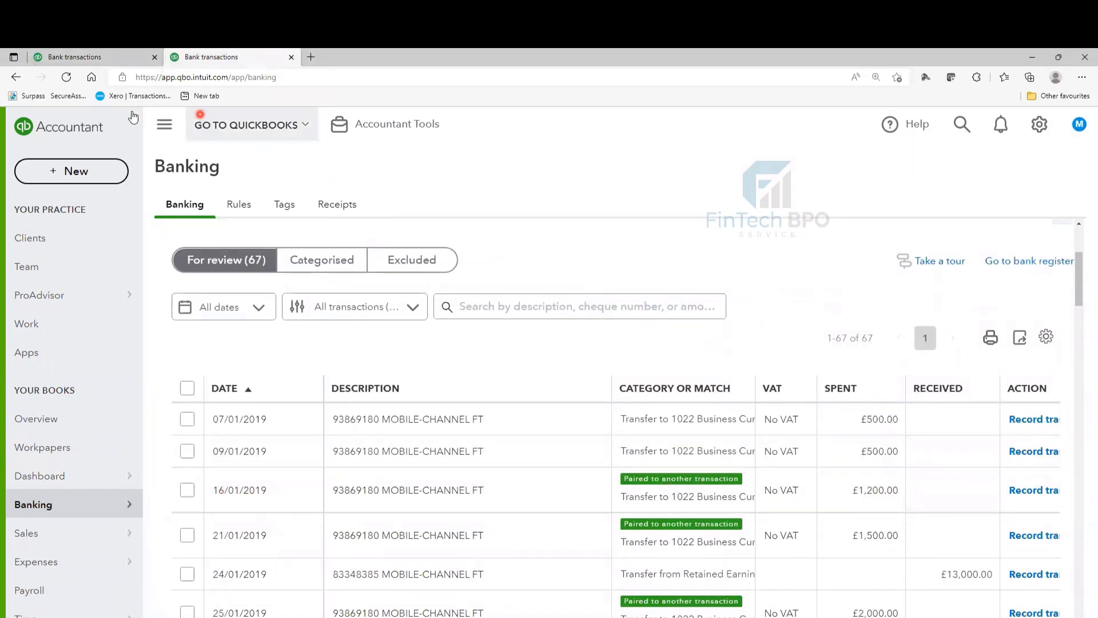
click(138, 58)
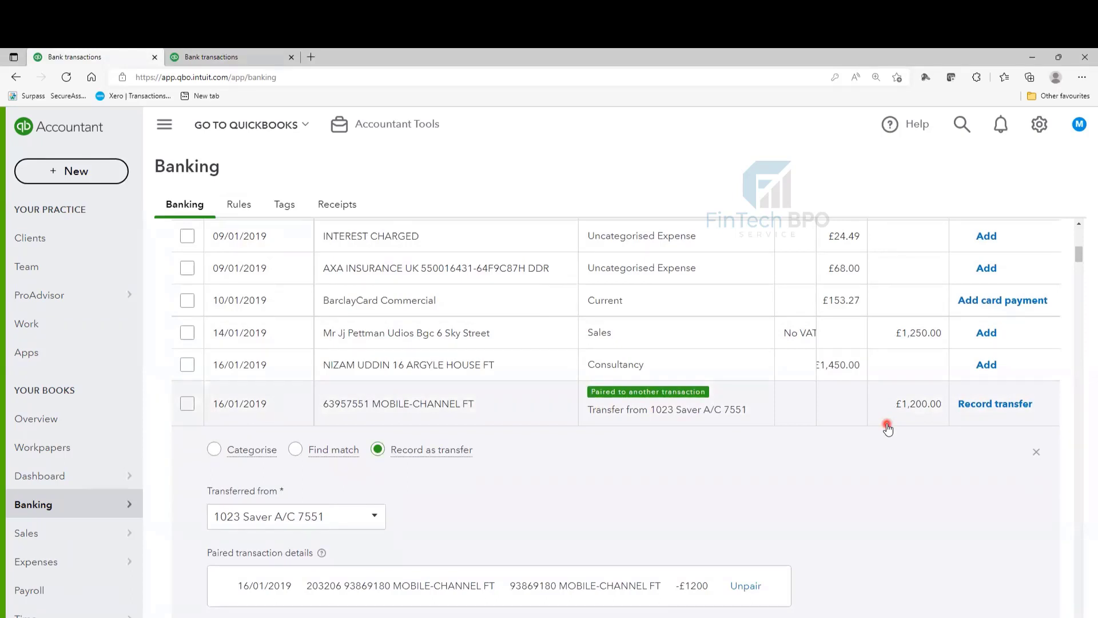
click(993, 406)
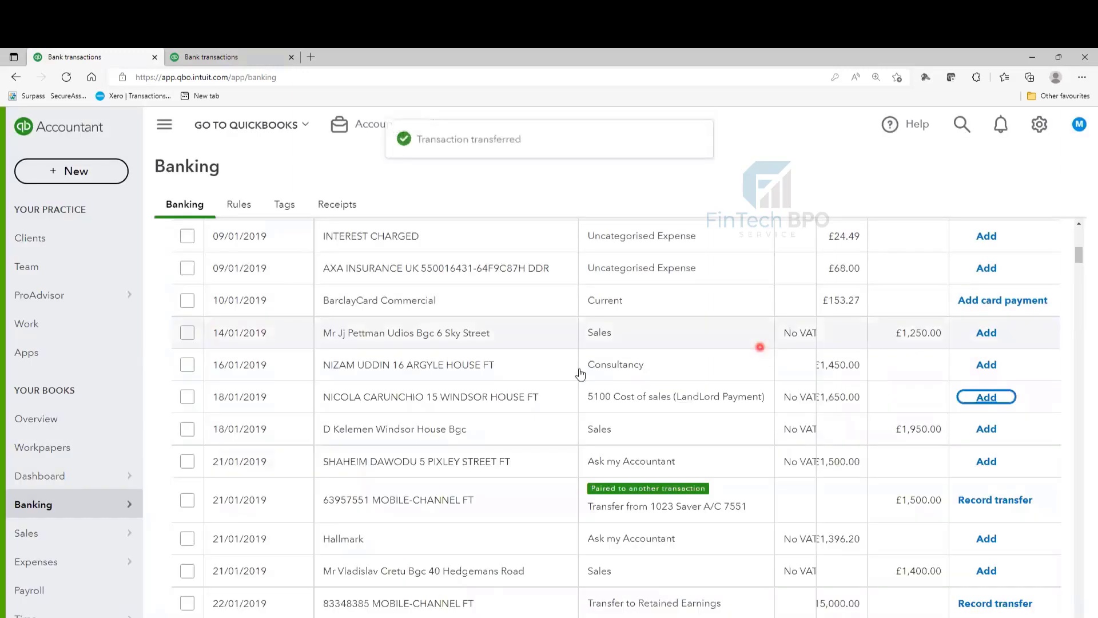
Reload both bank transaction pages and check the balances and review list on the Saver account's page
click(66, 78)
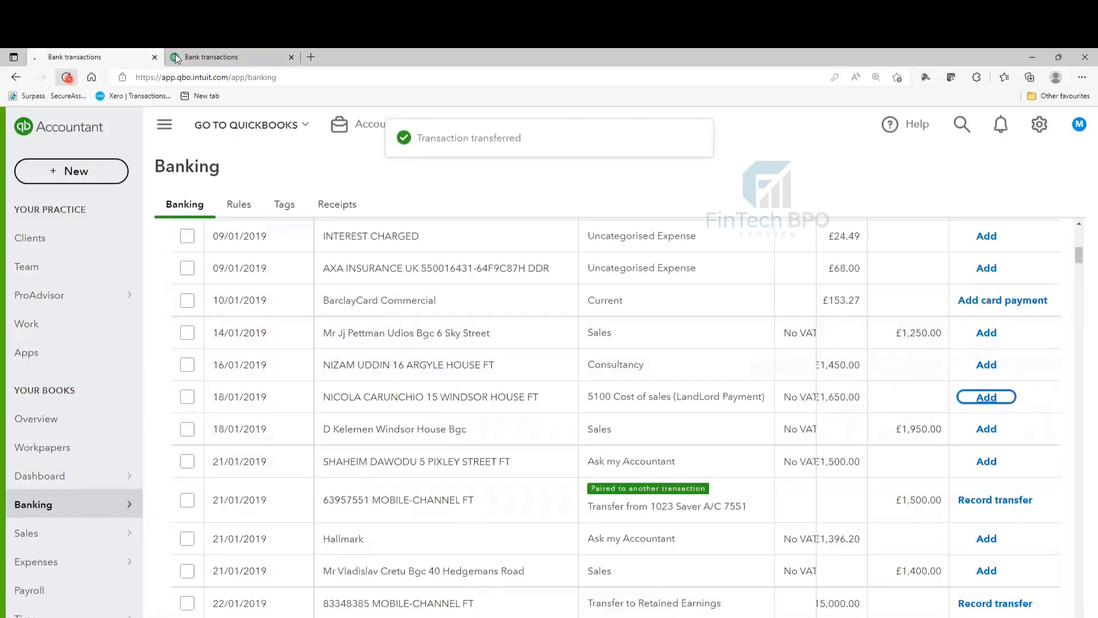
click(185, 56)
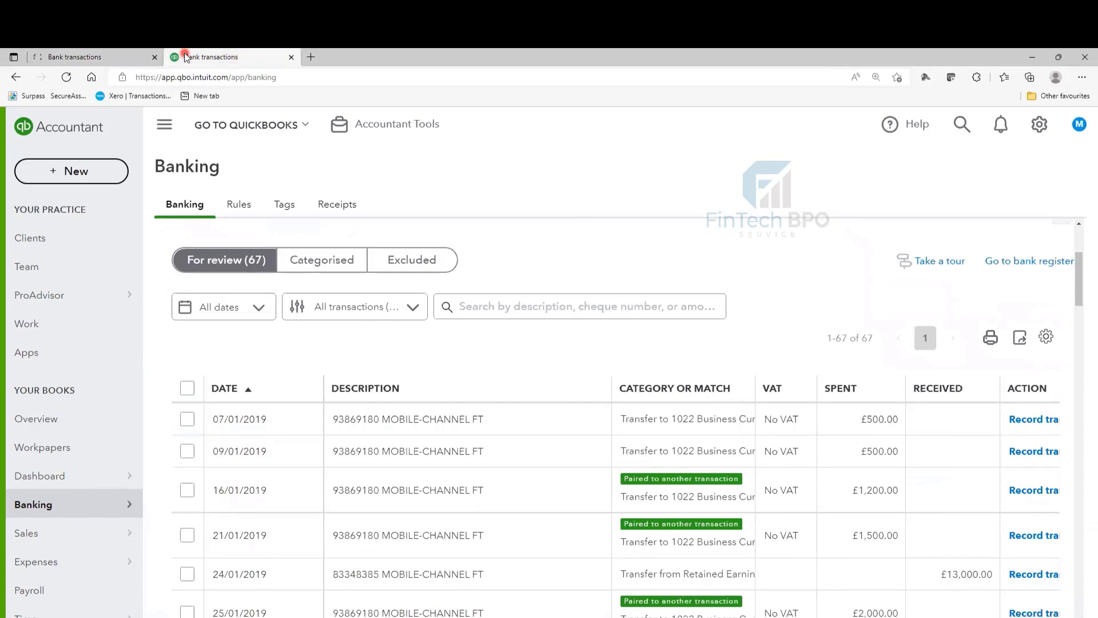
click(66, 77)
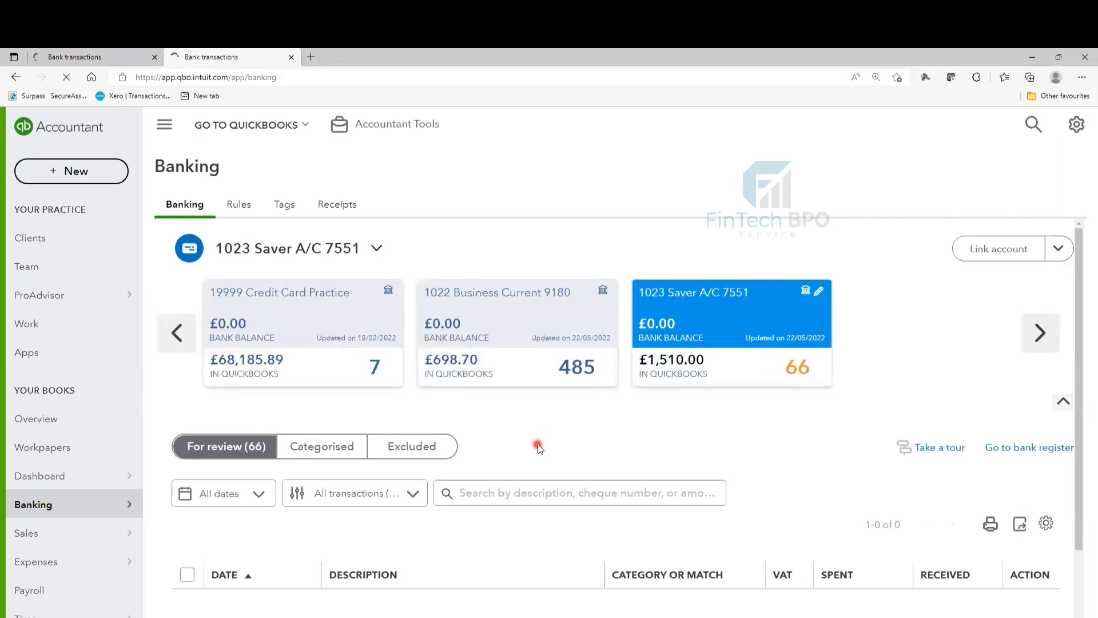
scroll(541, 440, down, 3)
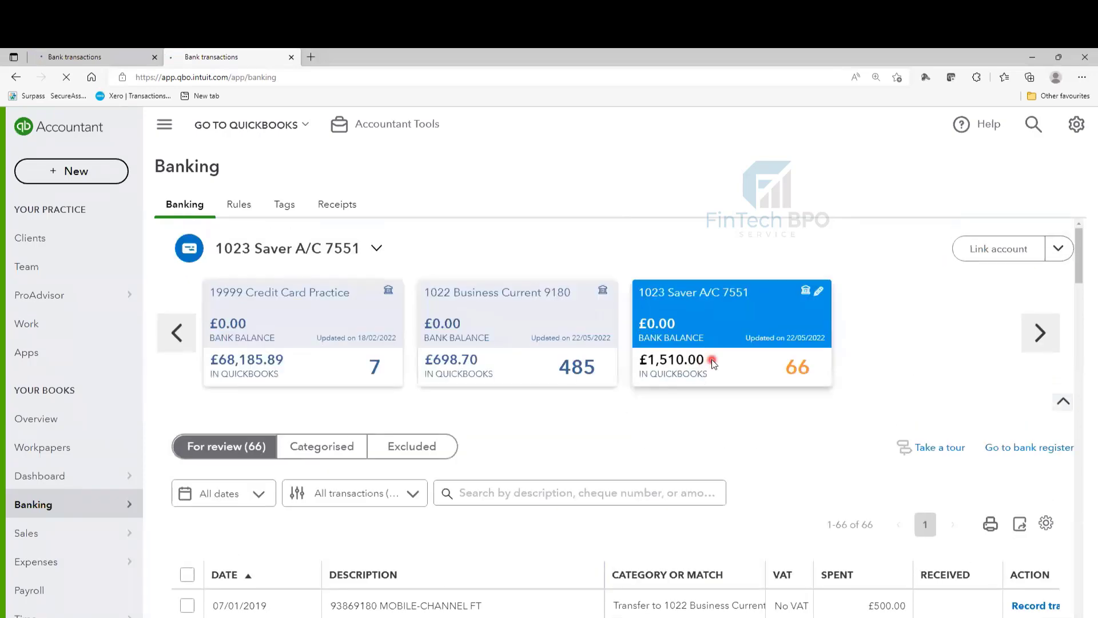
scroll(548, 468, down, 1)
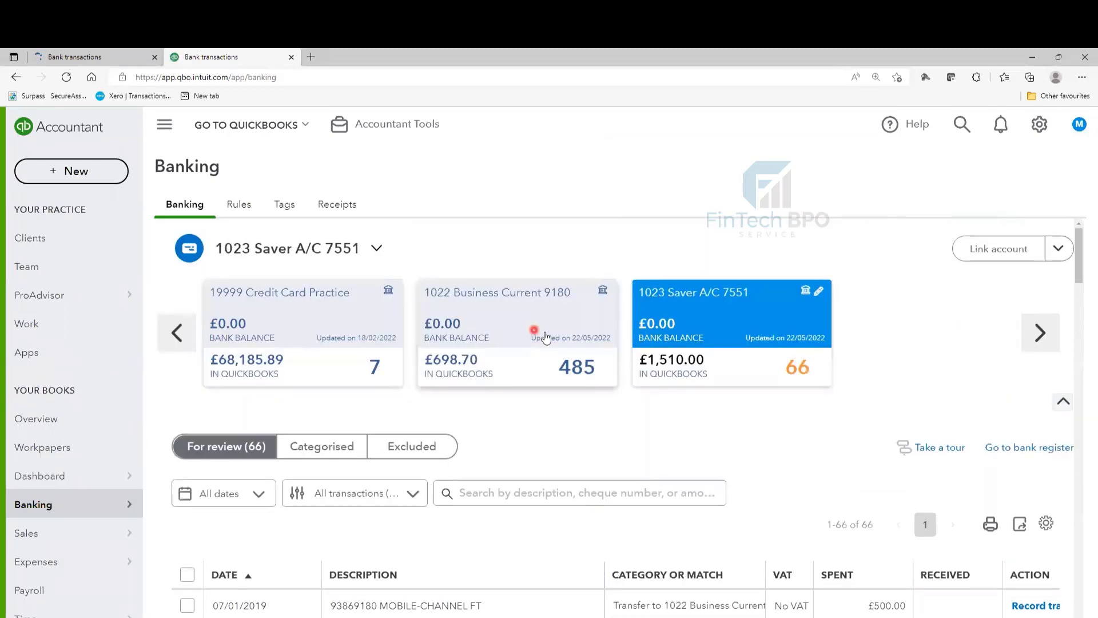
scroll(743, 323, down, 2)
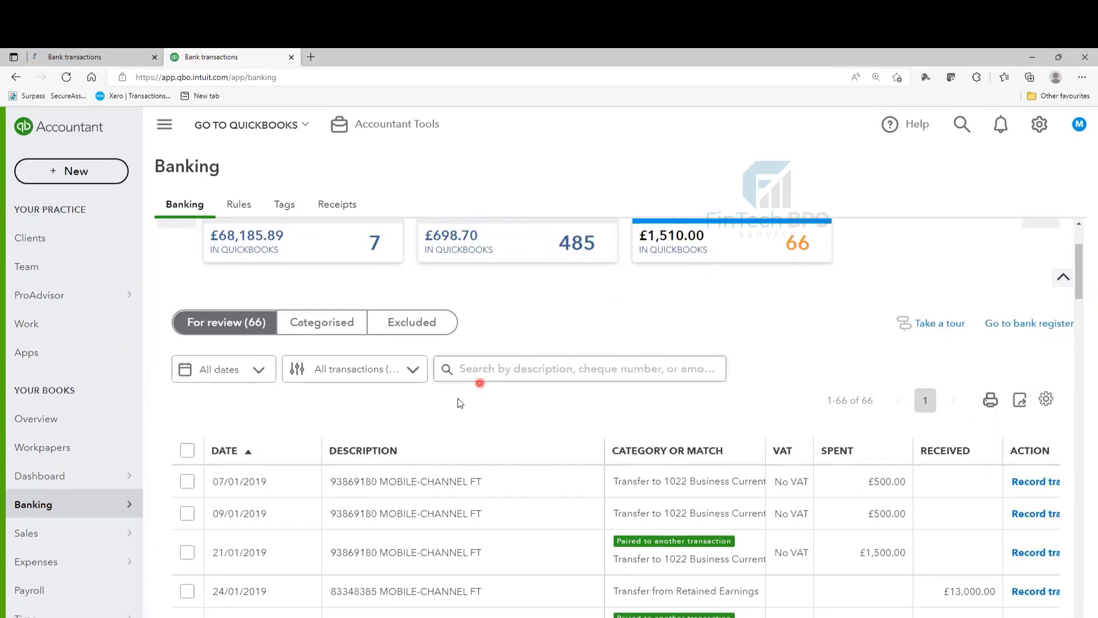
Show the Saver account's categorised transactions and check the entry for the 16/01/2019 transfer
click(308, 331)
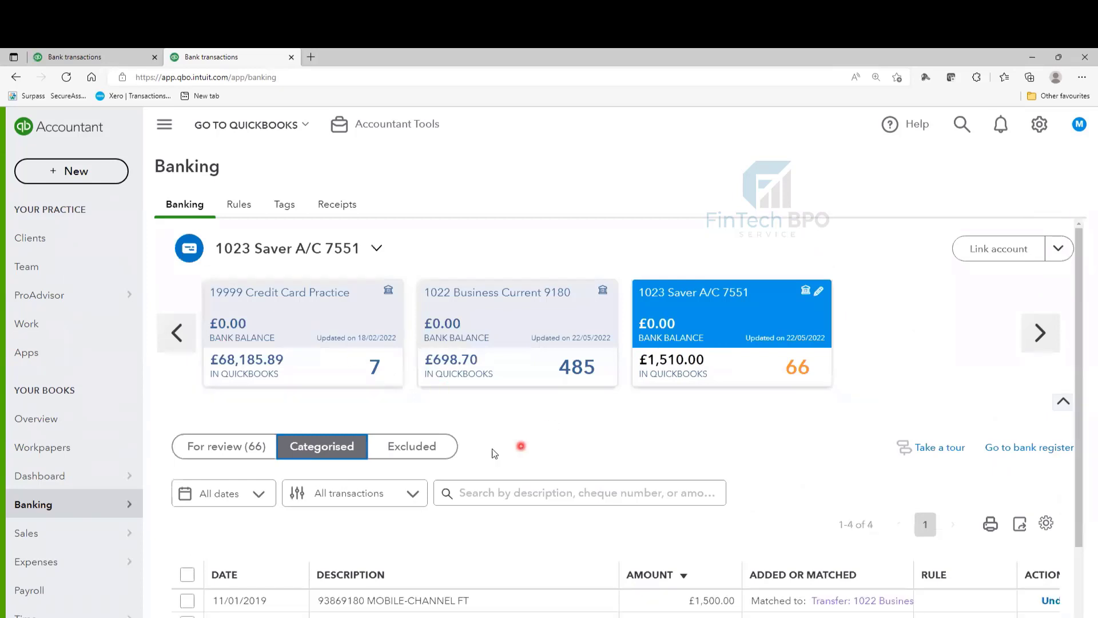
scroll(493, 455, down, 2)
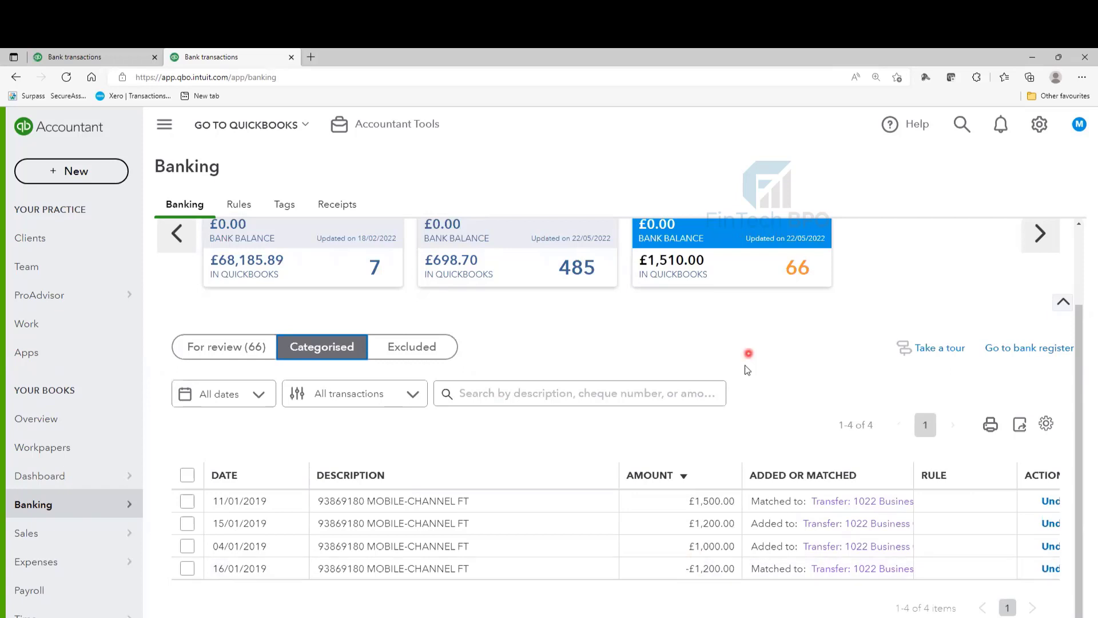
scroll(749, 360, up, 2)
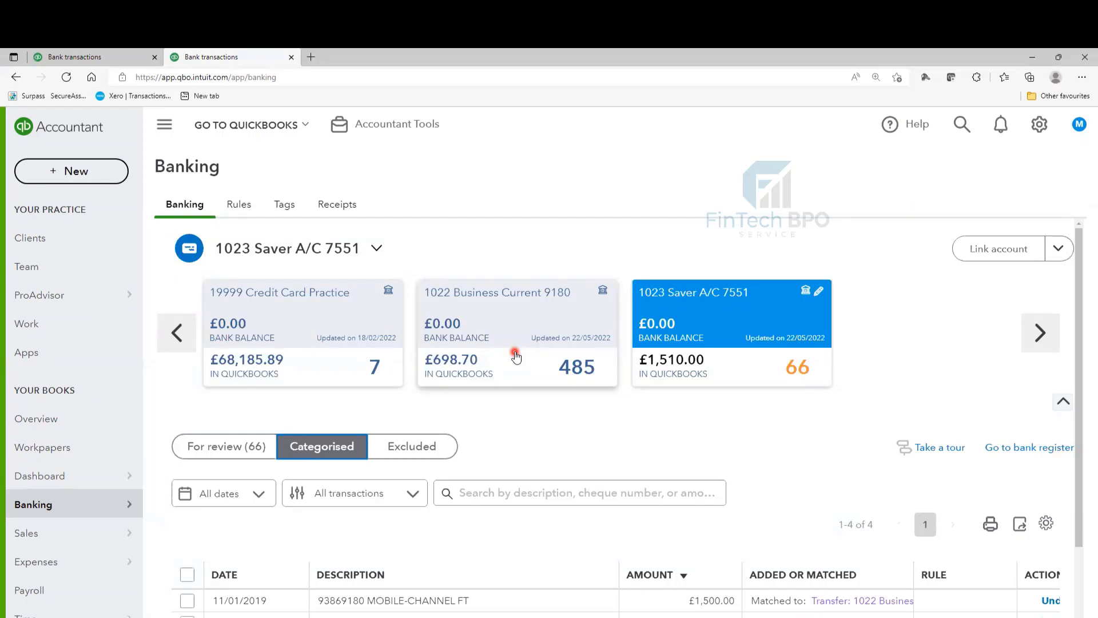
Compare the 16/01/2019 entry in the categorised list with the Saver account's balance in QuickBooks
scroll(590, 363, down, 2)
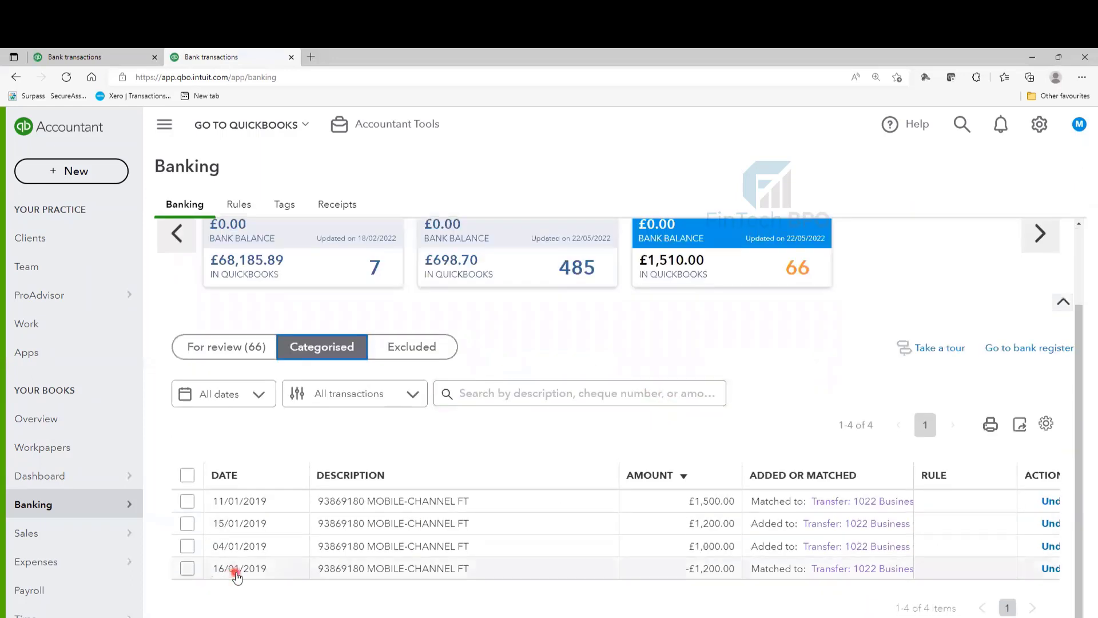
scroll(748, 352, up, 2)
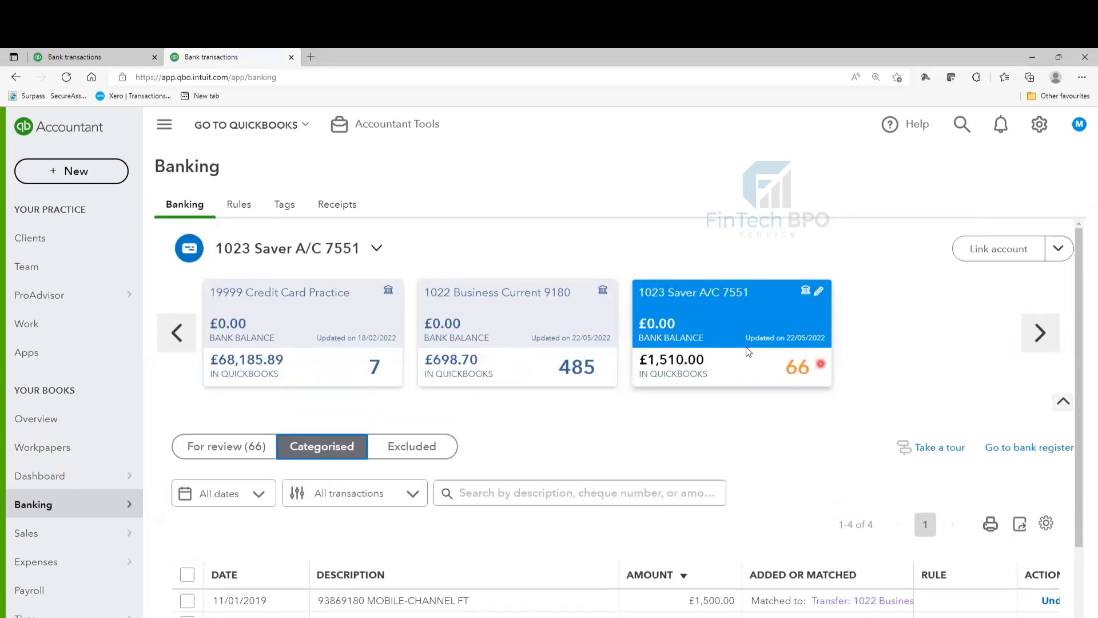
click(734, 320)
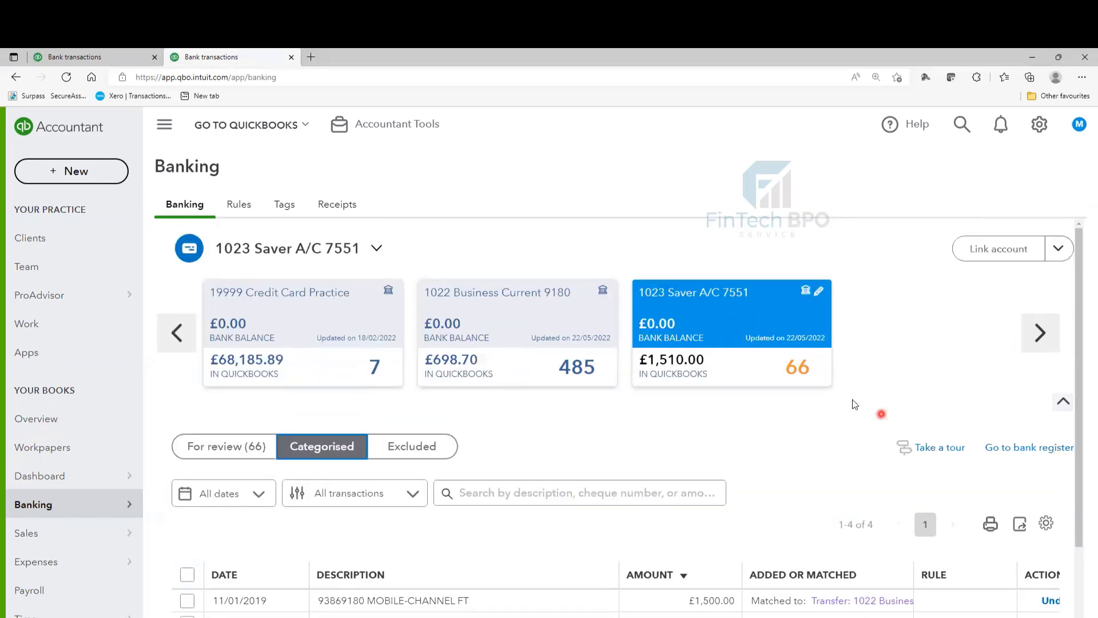
Open the Saver account's bank register and examine the 16/01/2019 transfer and its cleared status
click(1036, 449)
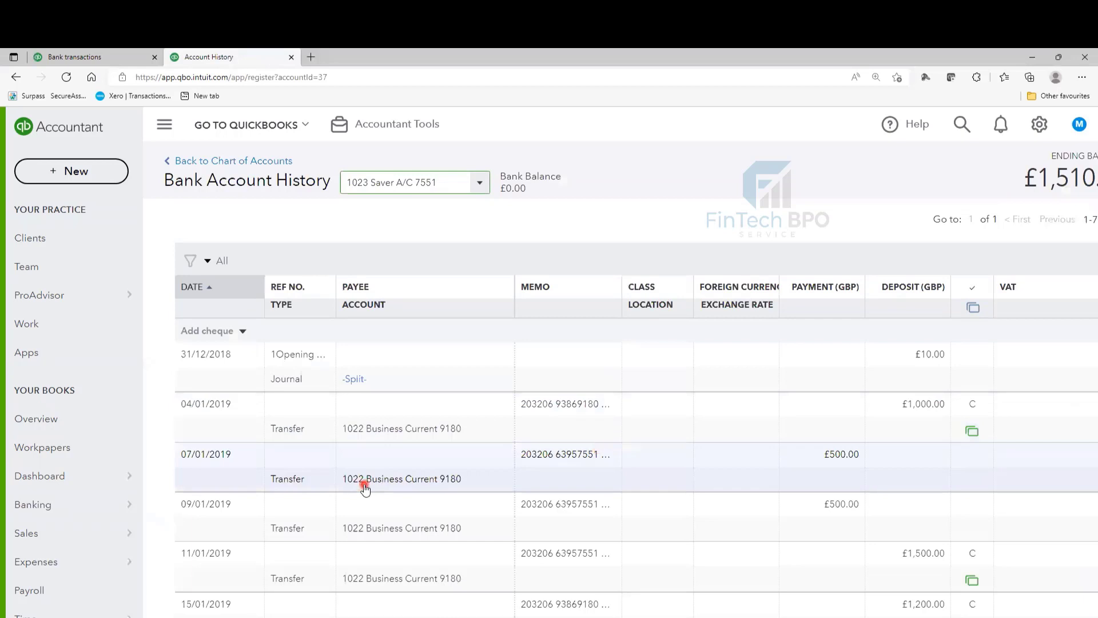
click(373, 489)
scroll(372, 489, down, 2)
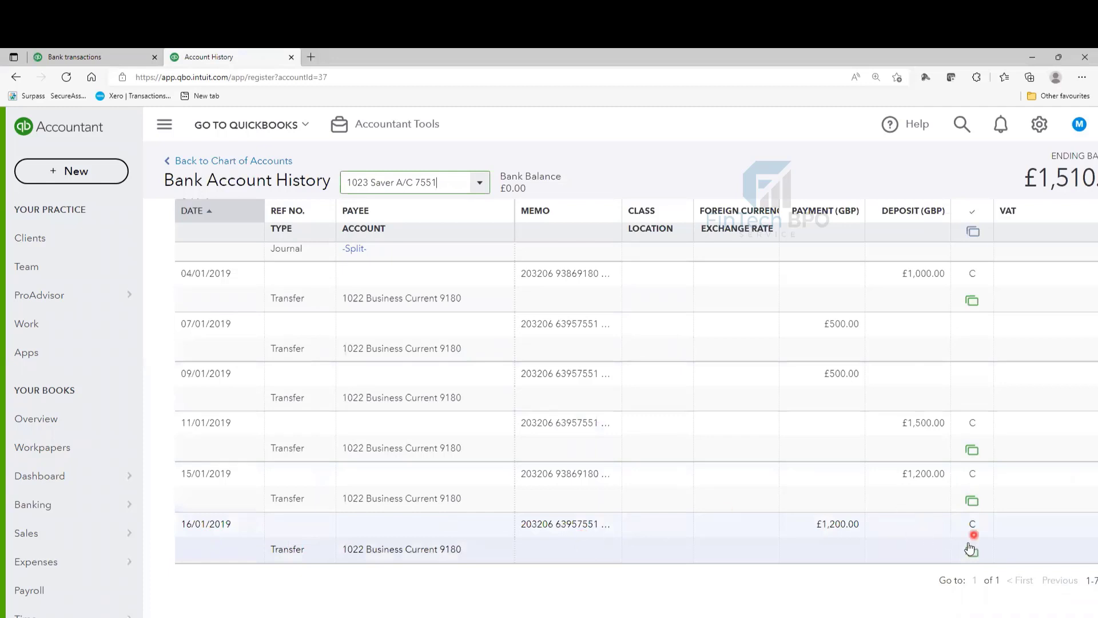
mouse_move(985, 553)
scroll(667, 487, up, 3)
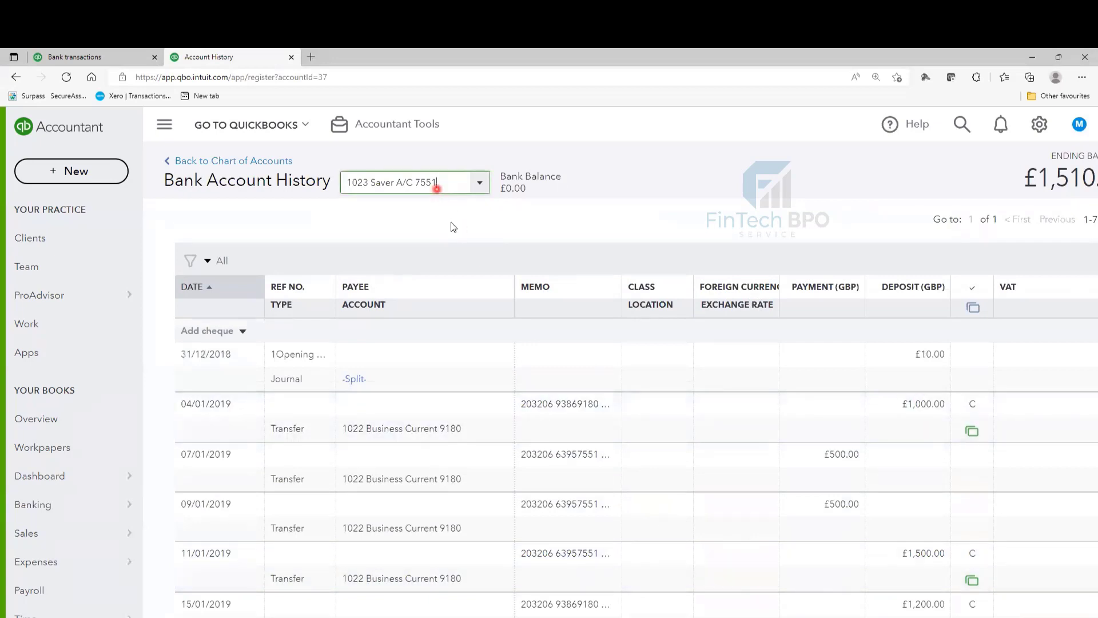
scroll(597, 378, down, 3)
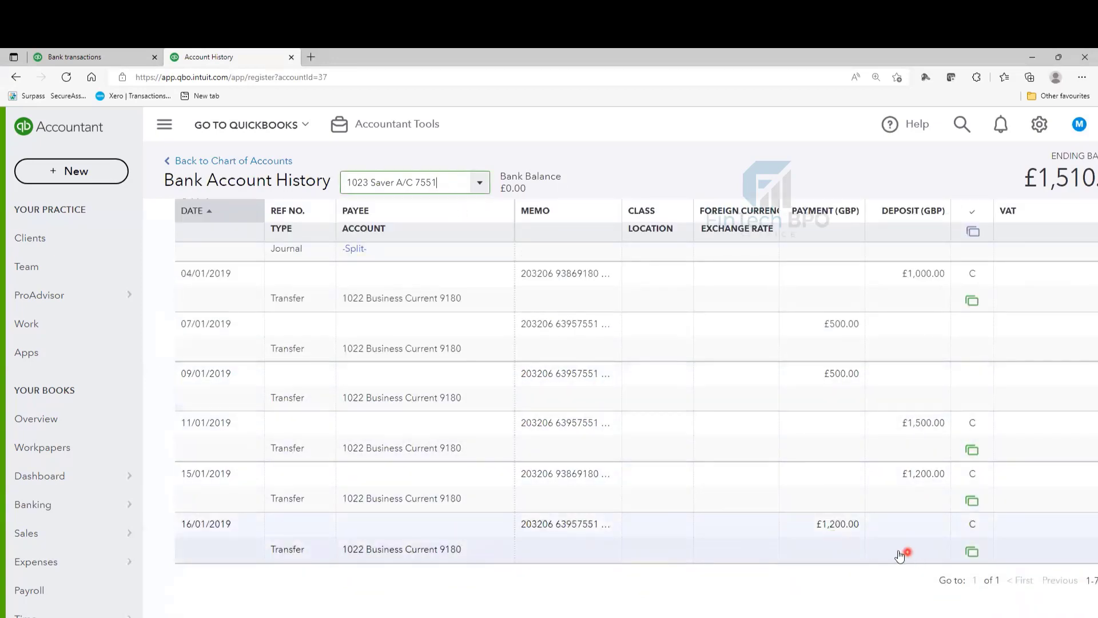
Switch the bank account history from the Saver account to the Business Current account
click(479, 186)
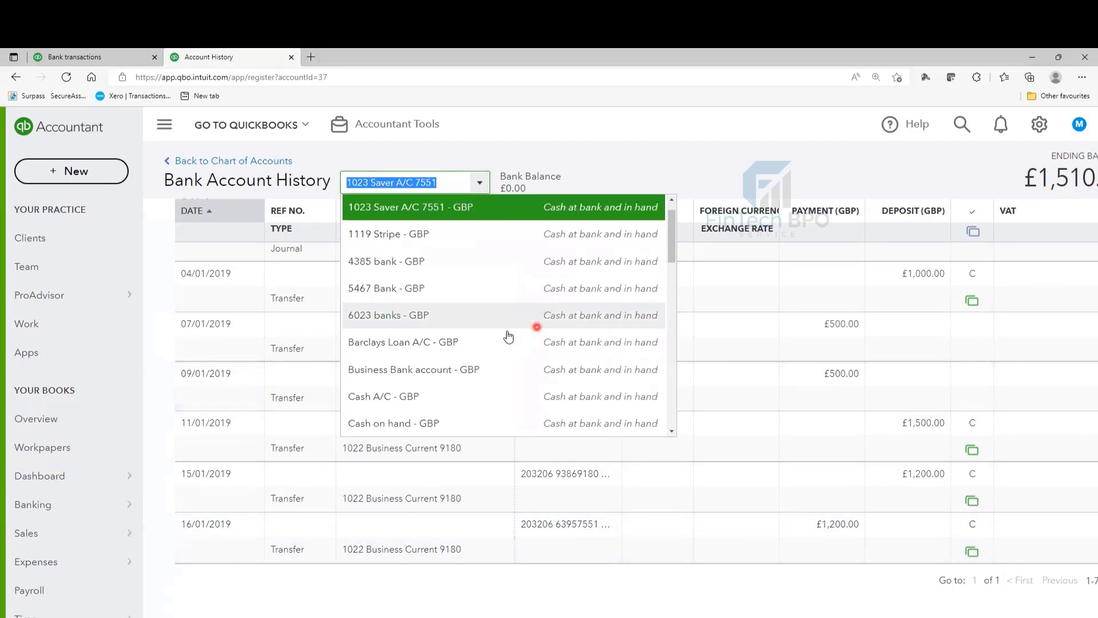
scroll(455, 279, up, 1)
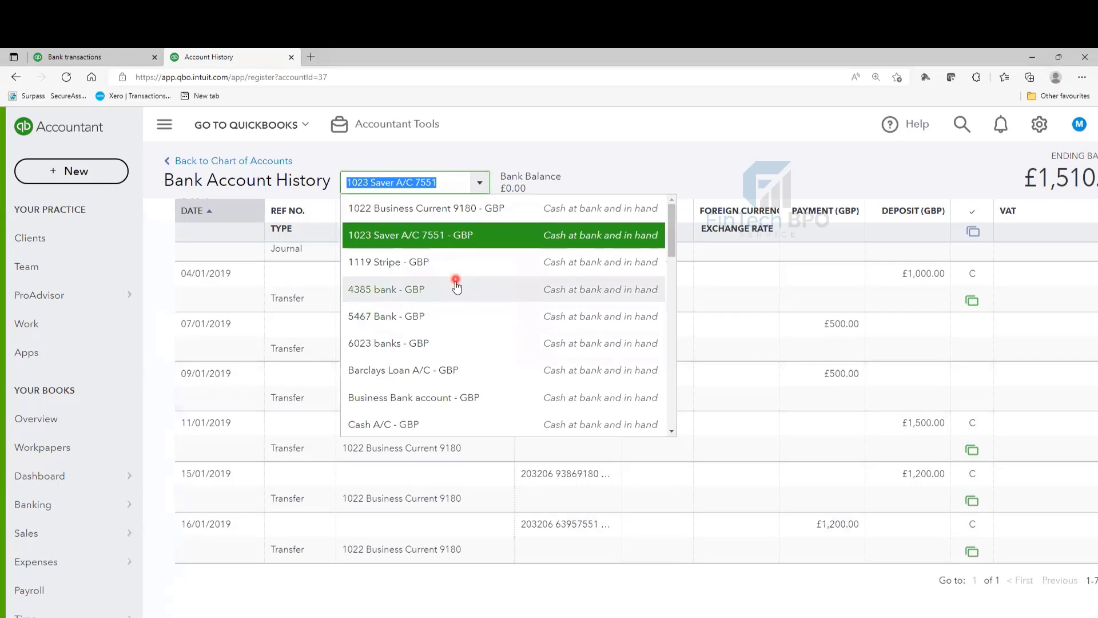
scroll(456, 284, down, 2)
scroll(453, 284, up, 2)
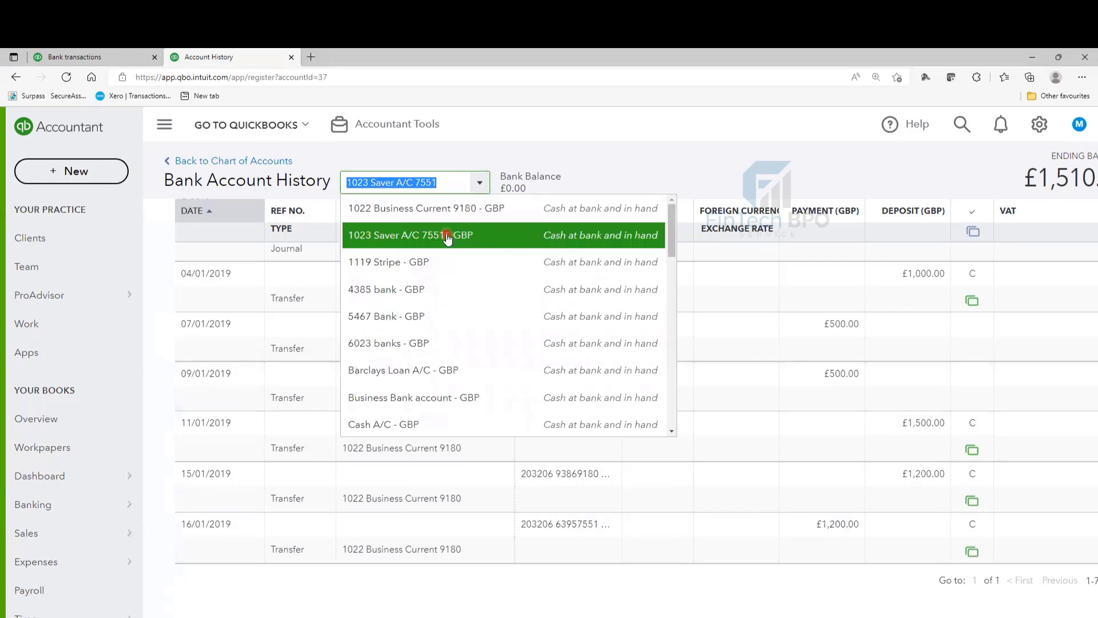
text(916)
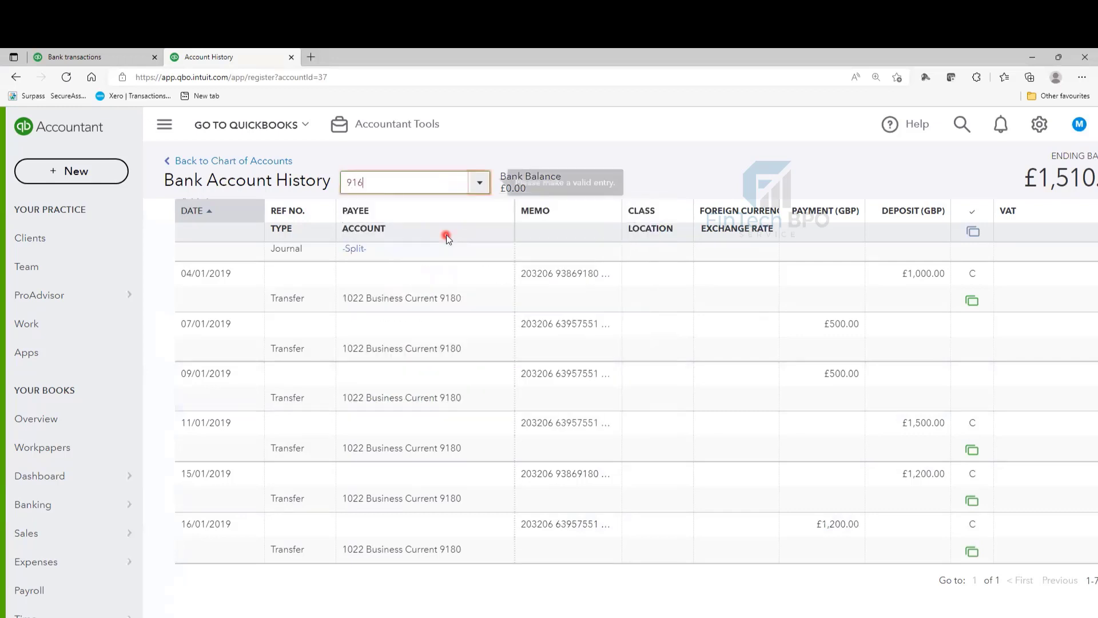
text(0)
key(BackSpace)
key(BackSpace)
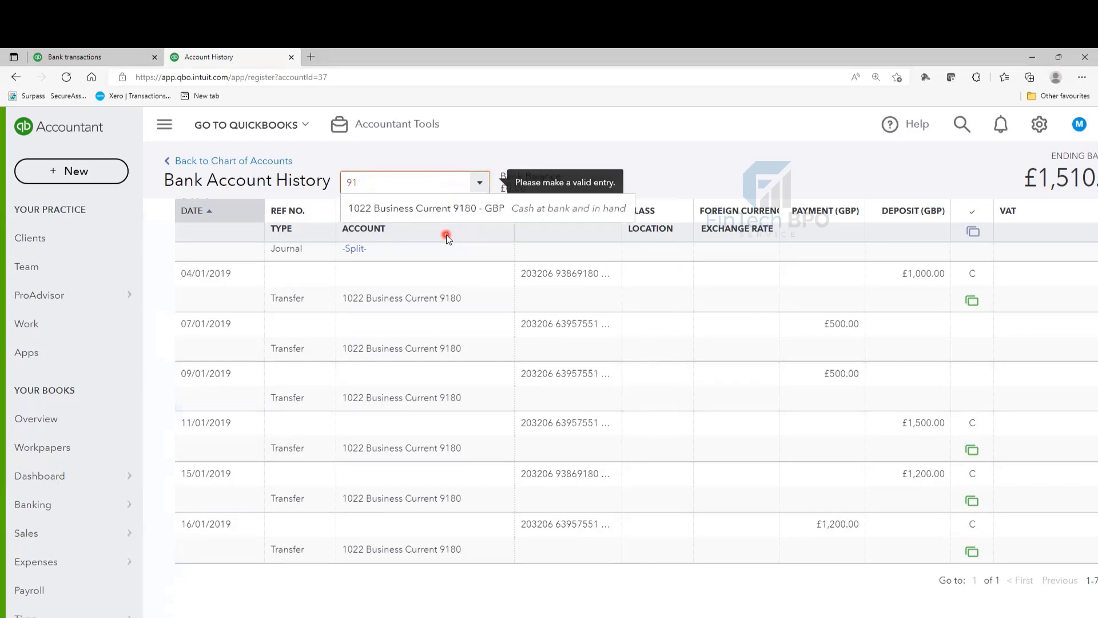
text(8)
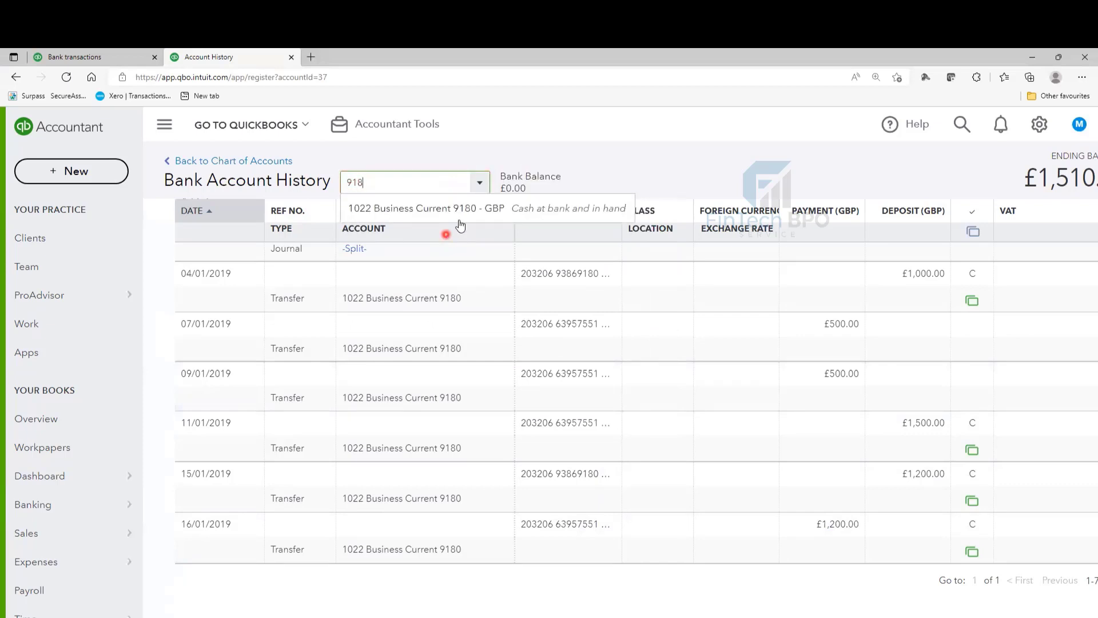
click(461, 215)
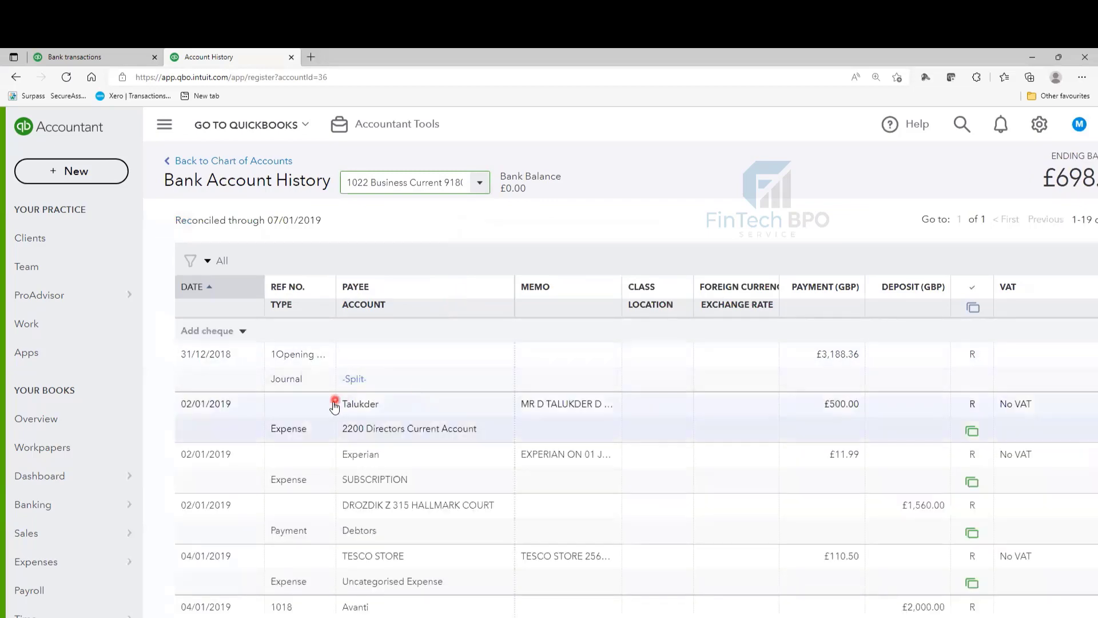
Find the 16/01/2019 transfer from the Saver account in the Business Current register and check its deposit amount and status
scroll(343, 406, down, 10)
scroll(332, 409, down, 2)
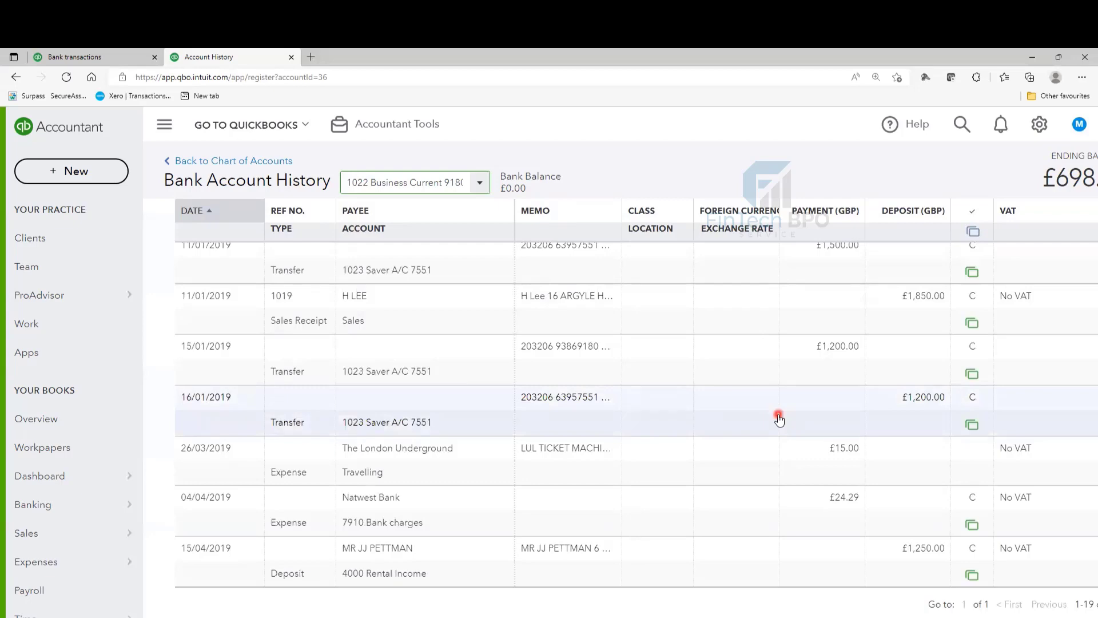
scroll(668, 417, up, 8)
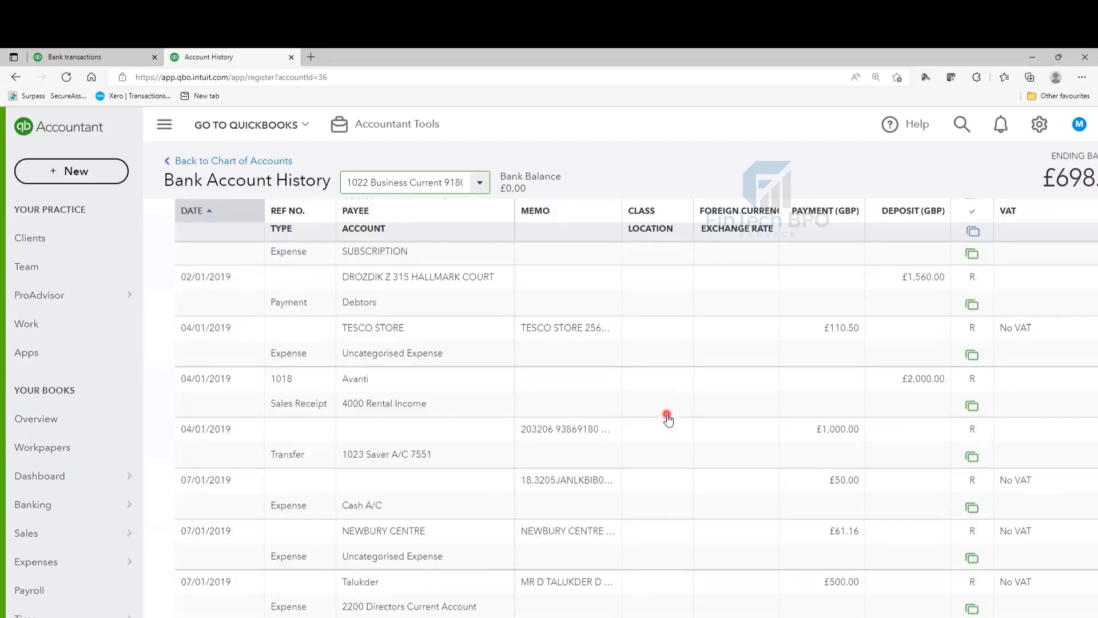
scroll(668, 417, up, 4)
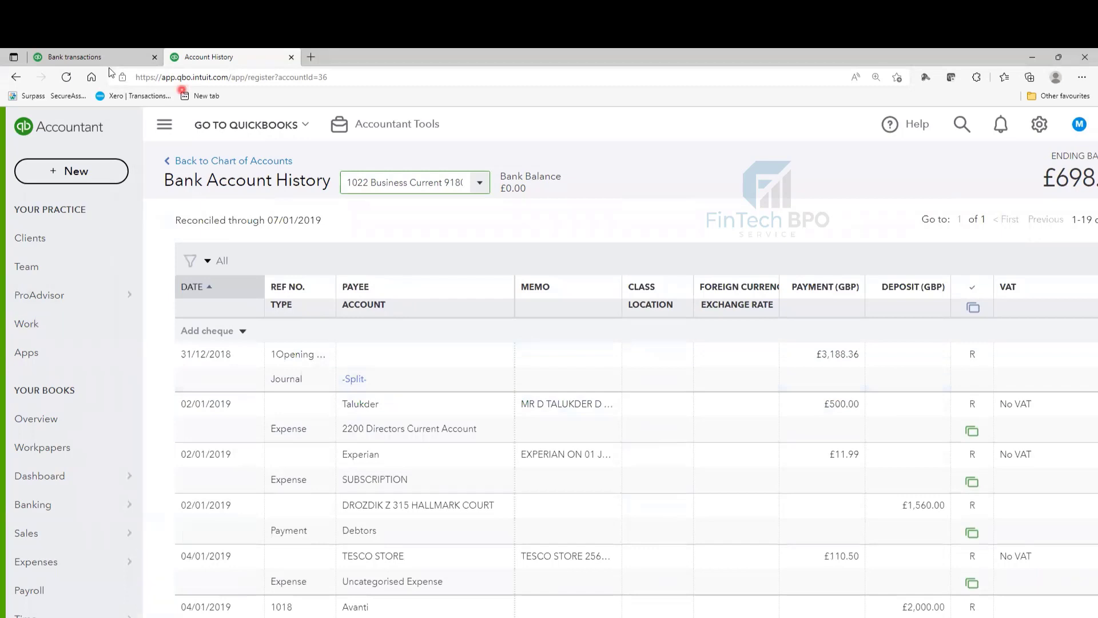
Return to the Saver account's bank transactions and examine the unpaired and paired transfers awaiting review
click(89, 56)
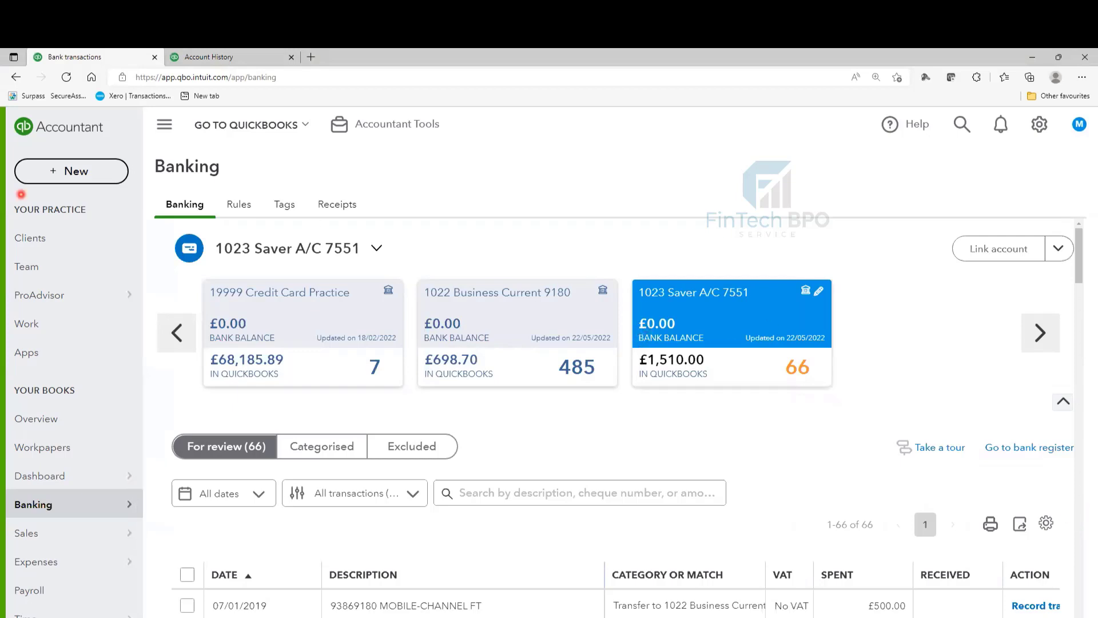
scroll(736, 397, down, 3)
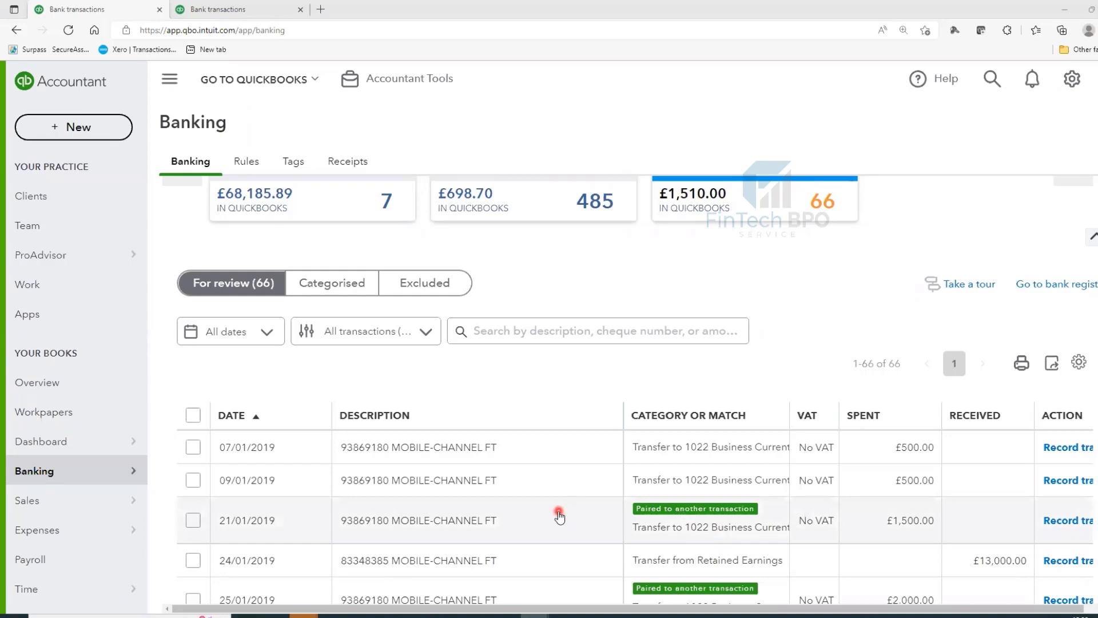
scroll(559, 516, up, 1)
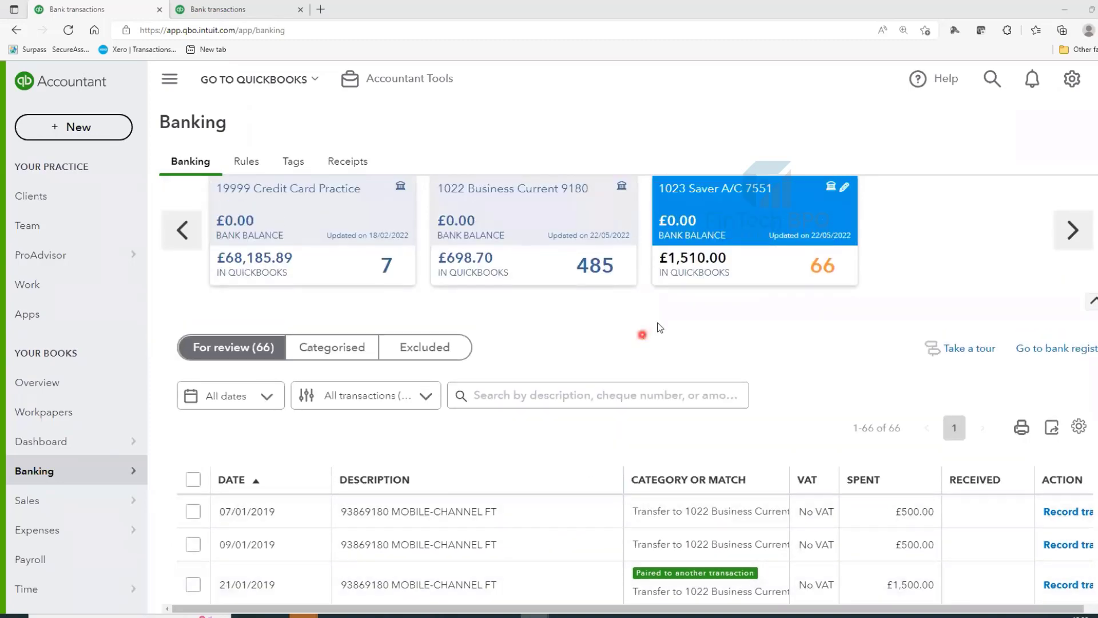
scroll(658, 324, up, 1)
scroll(721, 344, down, 1)
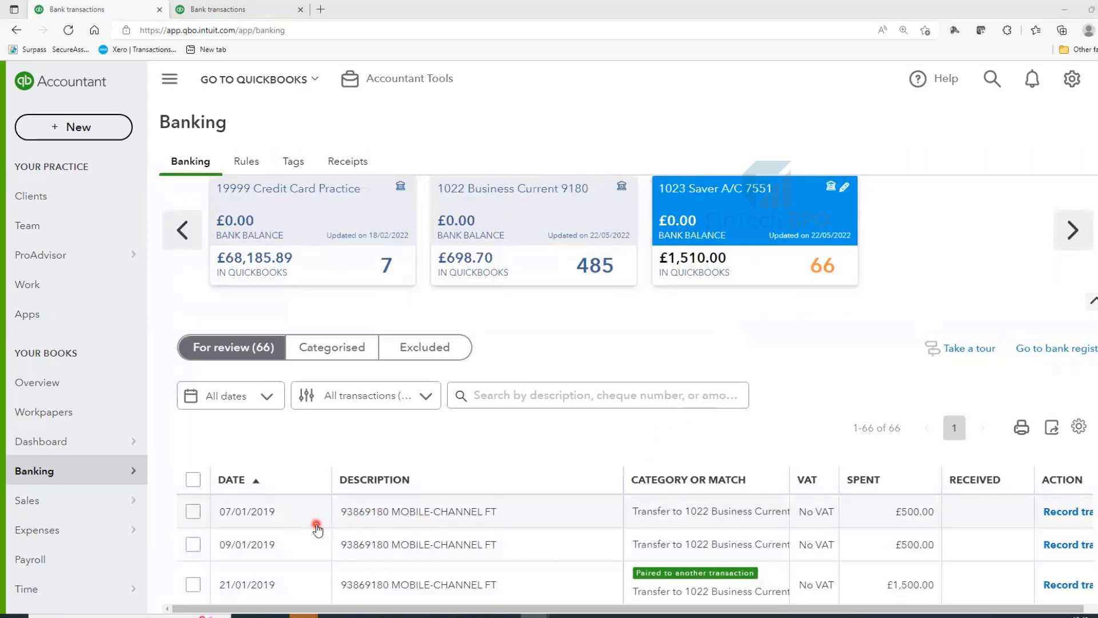
Expand the 07/01/2019 £500.00 transaction in the Saver account's review list and examine its transfer destination and memo
click(457, 518)
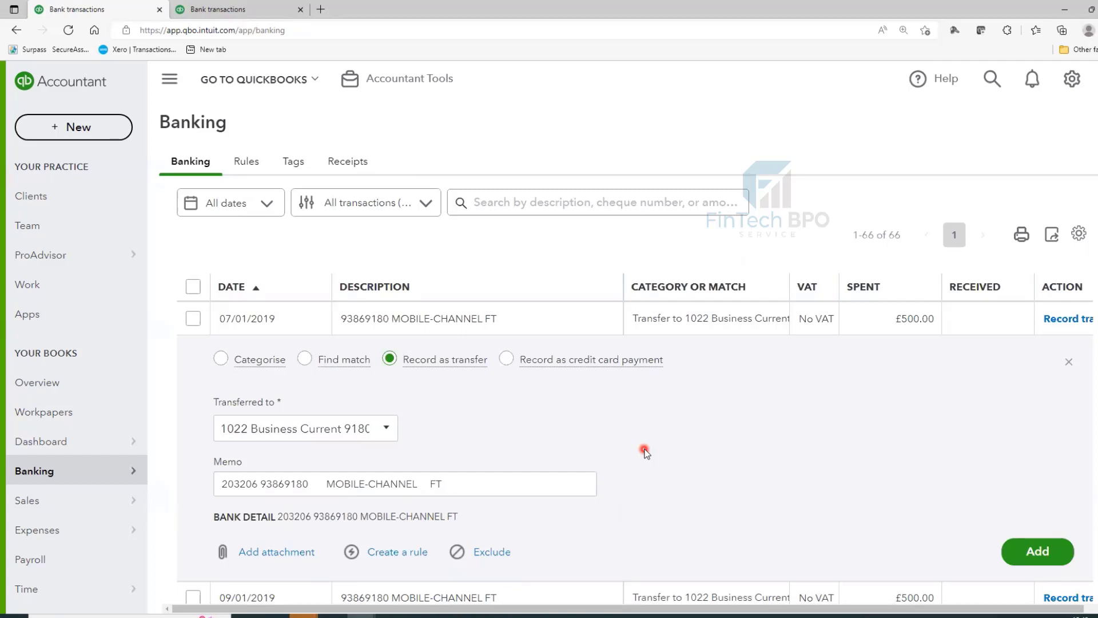
click(291, 484)
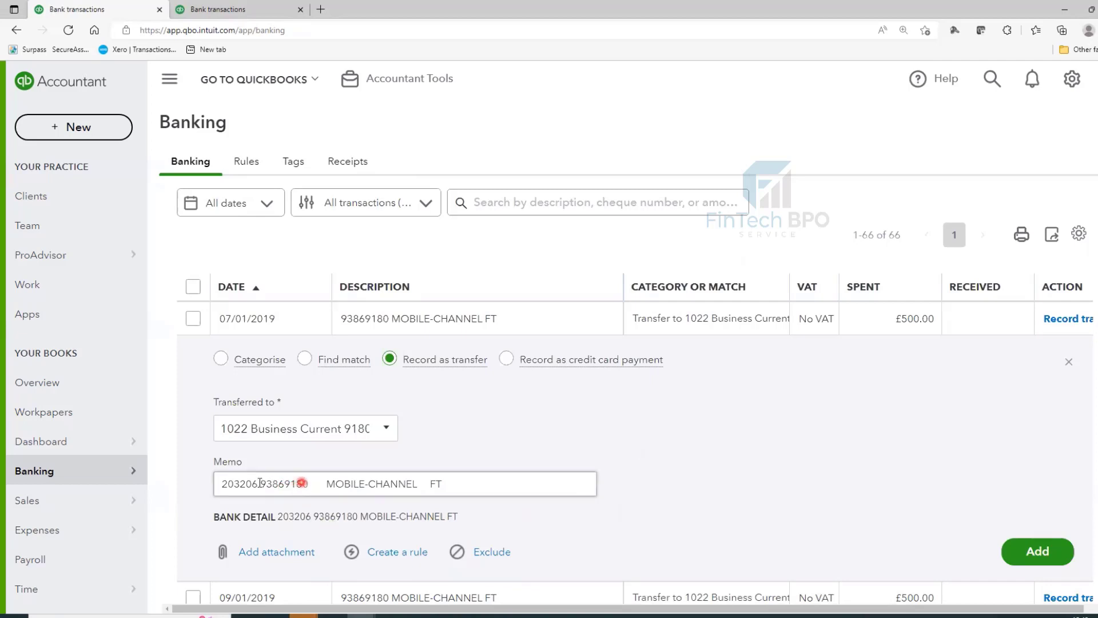
click(315, 484)
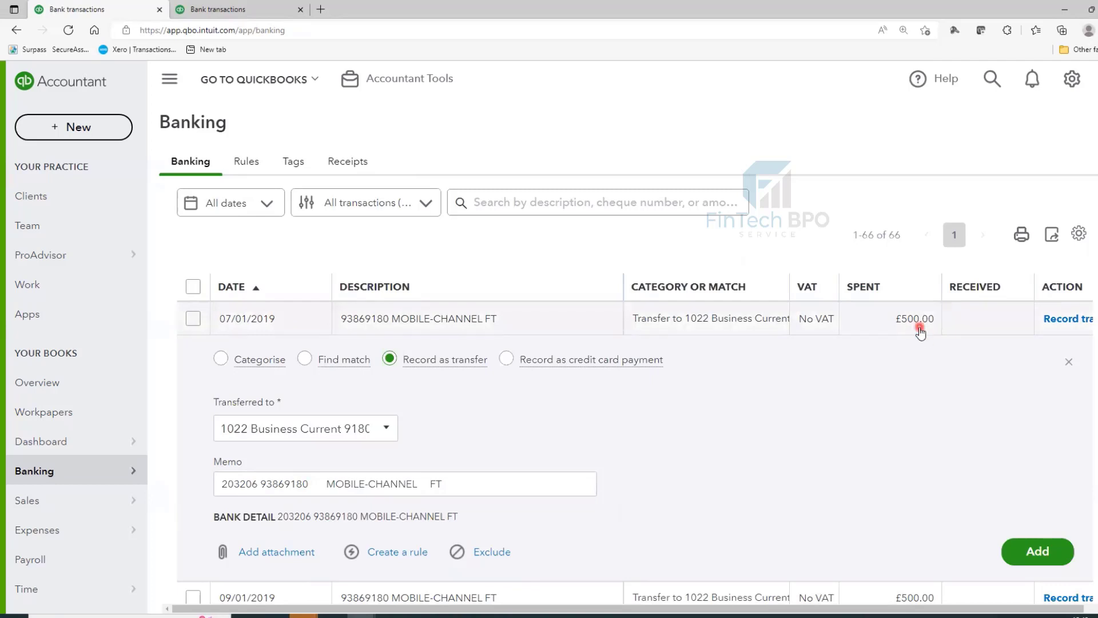
On the second bank transactions page, check the Business Current account's review list and show its categorised transactions
click(238, 6)
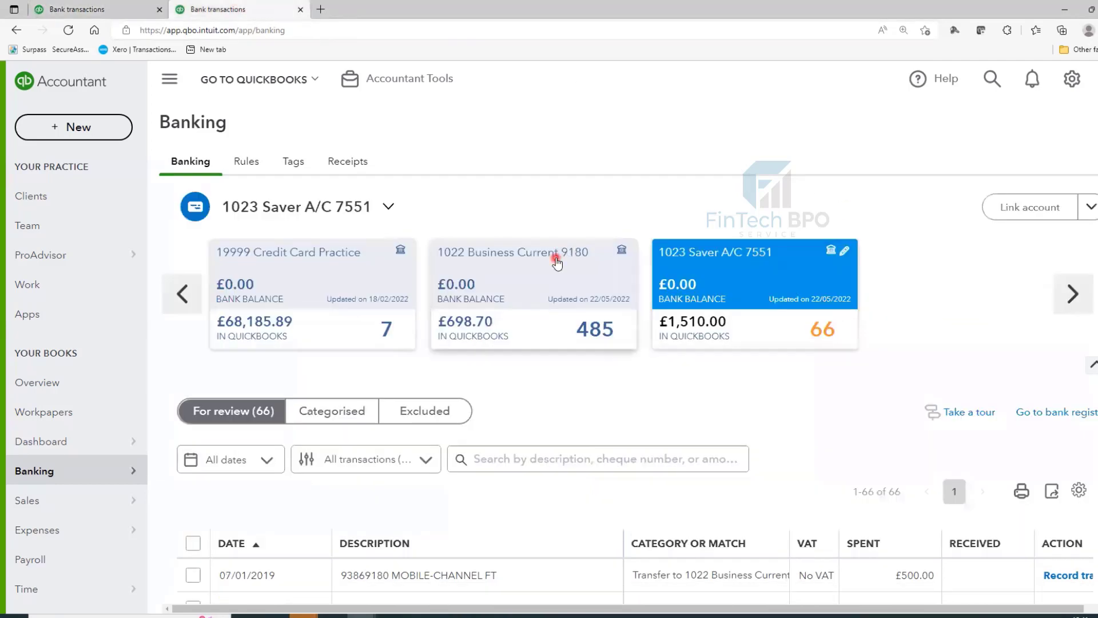
click(558, 260)
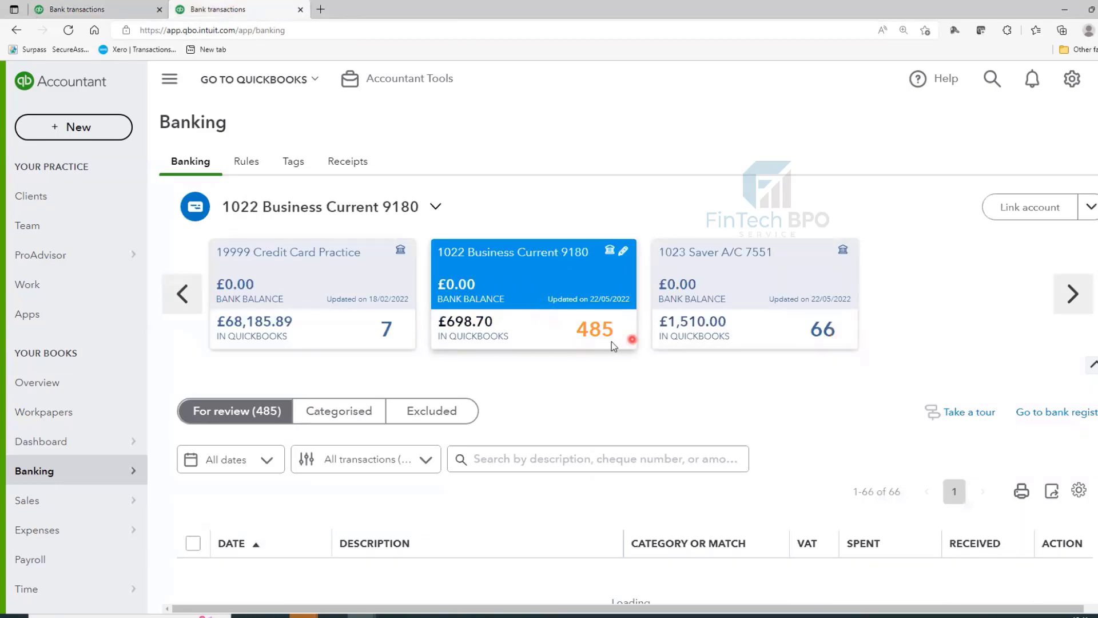
scroll(599, 390, down, 1)
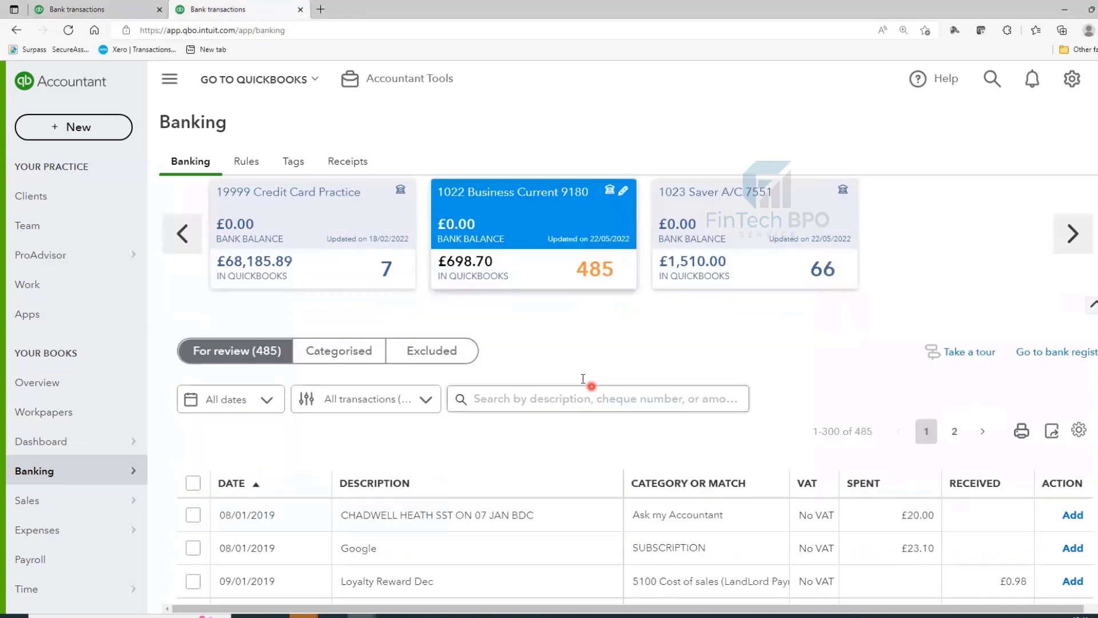
scroll(303, 567, down, 1)
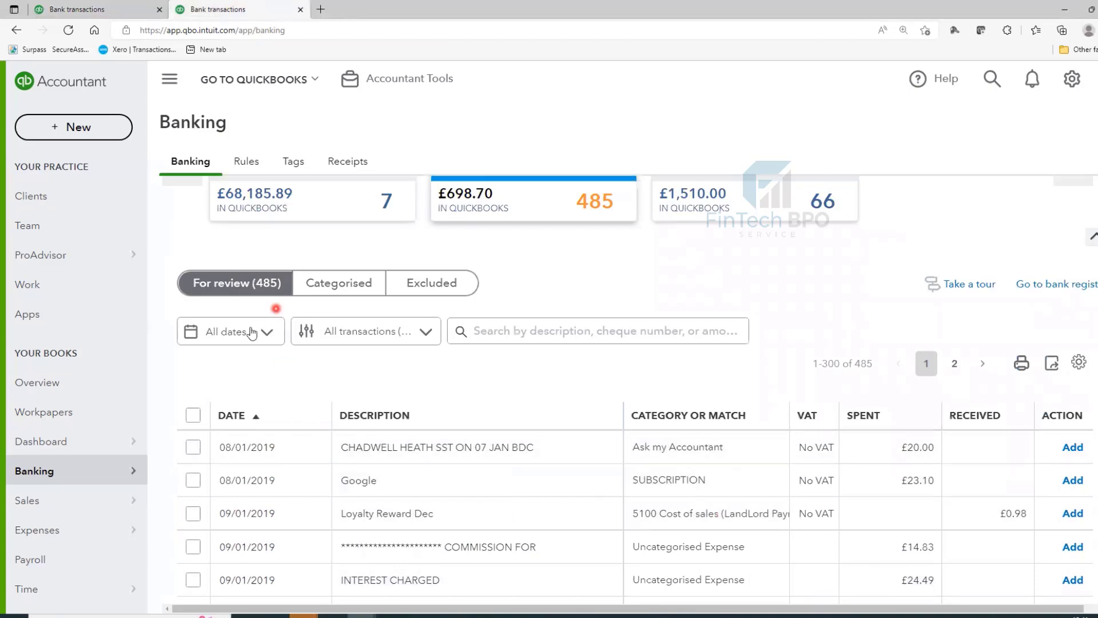
click(343, 290)
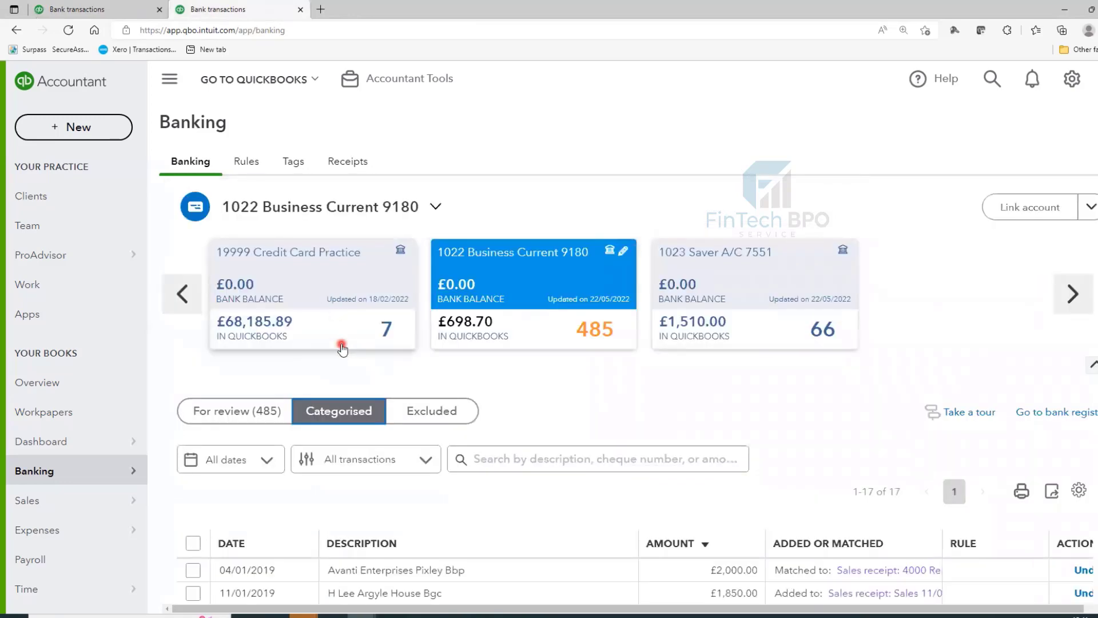
Expand the categorised 07/01/2019 £500.00 transfer in the Business Current account and examine its description and memo
scroll(421, 409, down, 3)
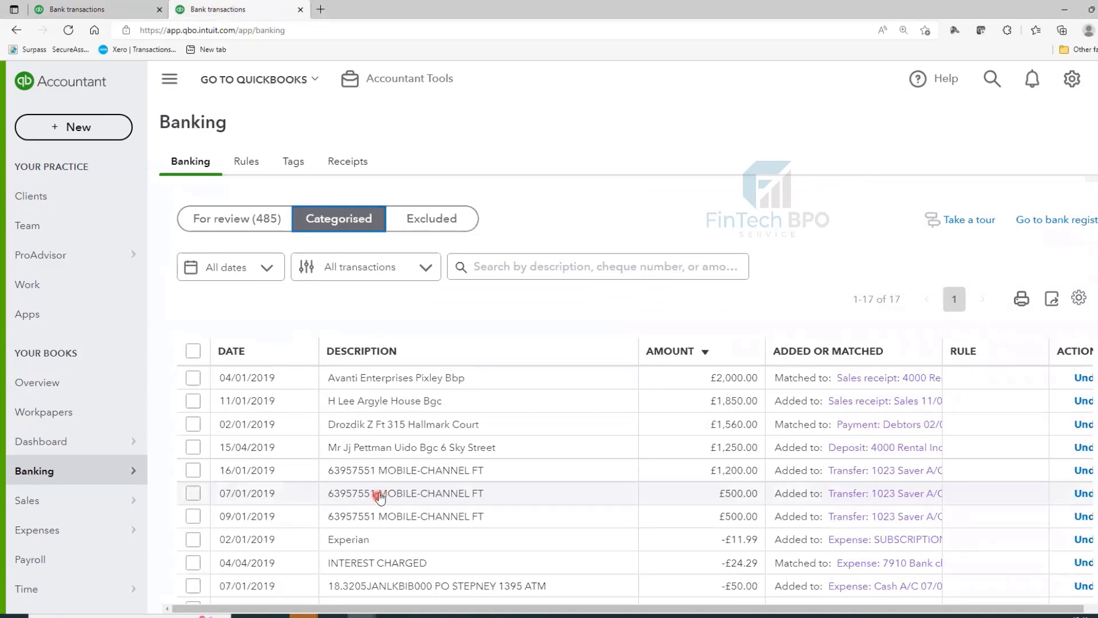
click(380, 495)
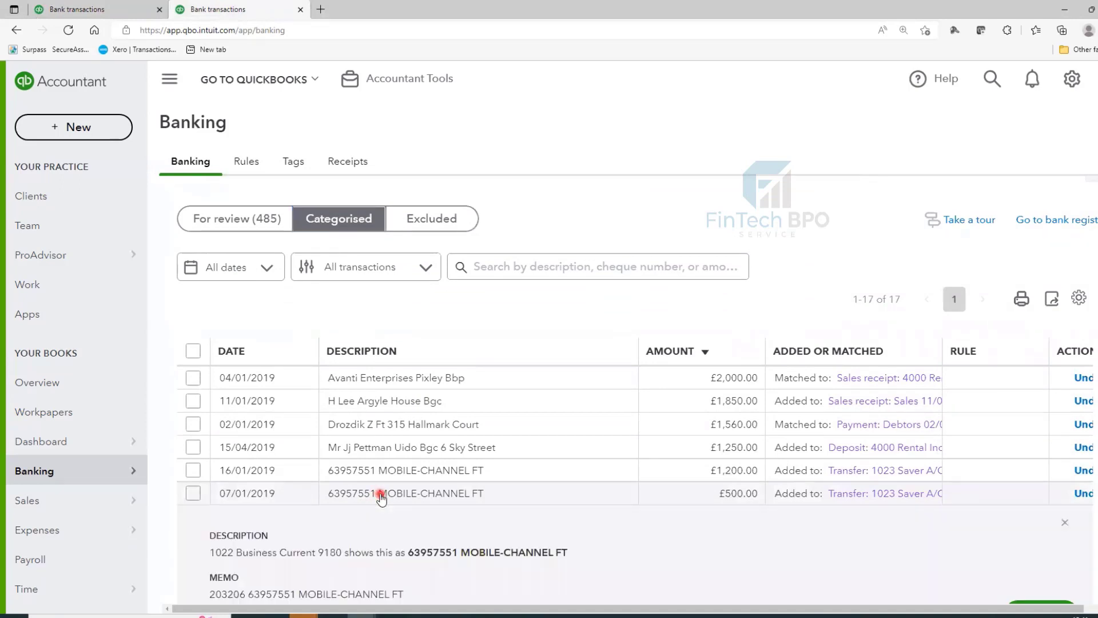
scroll(417, 492, down, 1)
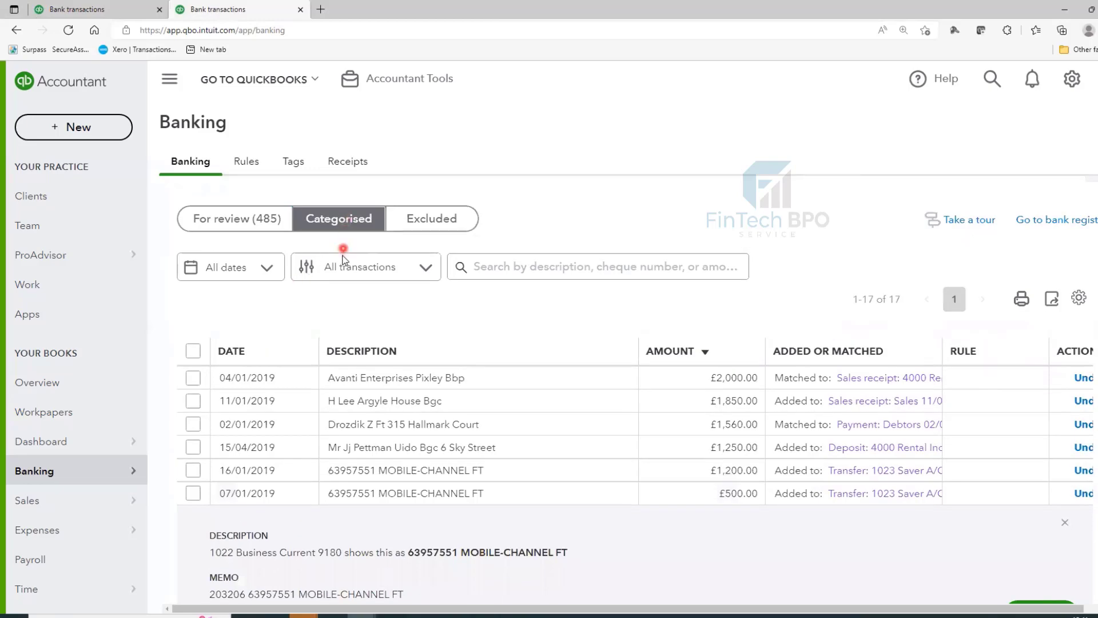
scroll(343, 259, down, 2)
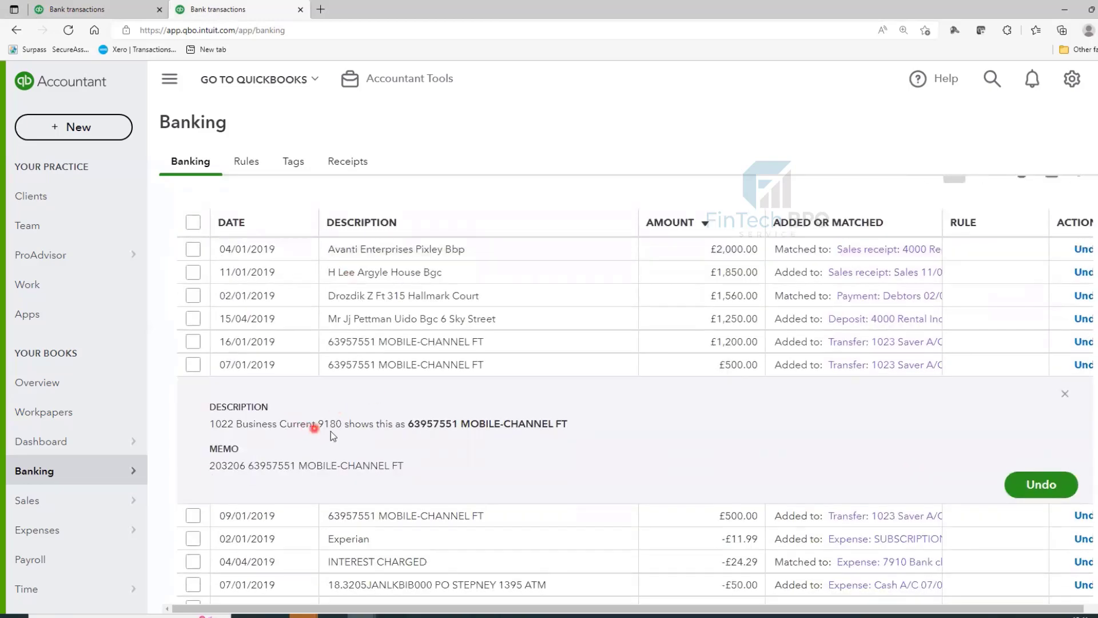
scroll(330, 432, up, 5)
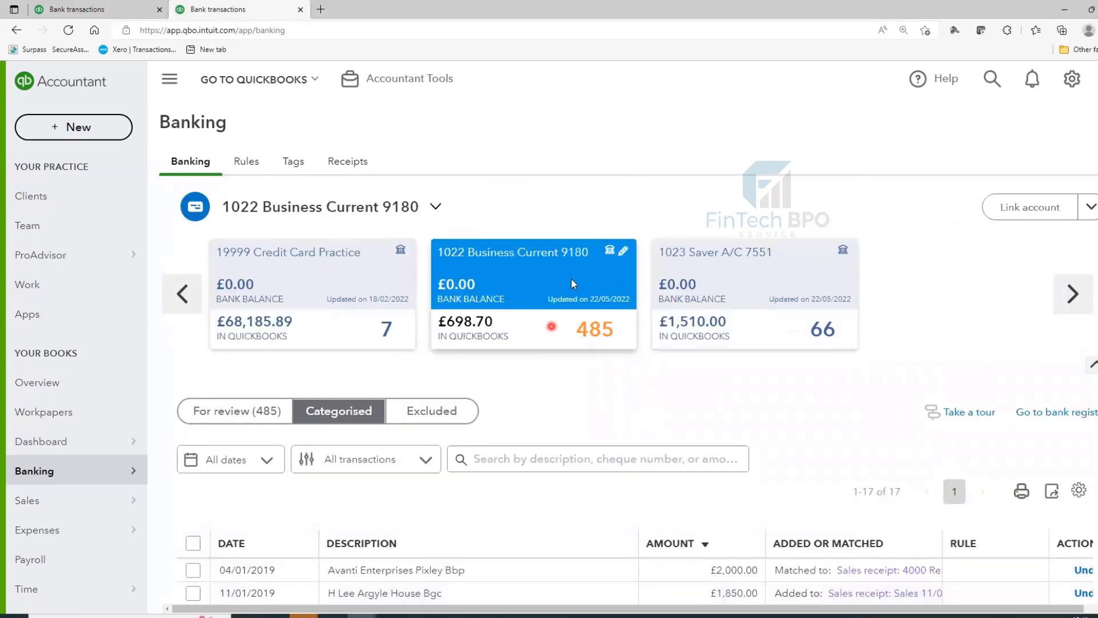
scroll(513, 352, down, 2)
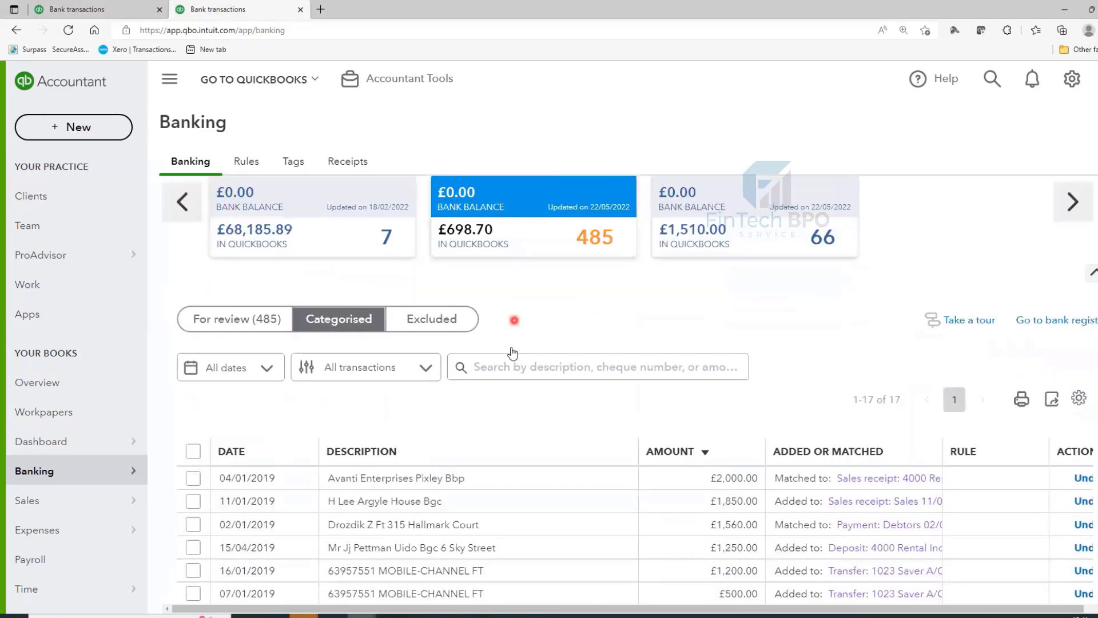
Reopen the categorised 07/01/2019 £500.00 Business Current transfer and review how it was added from the bank feed
scroll(512, 352, down, 4)
click(485, 389)
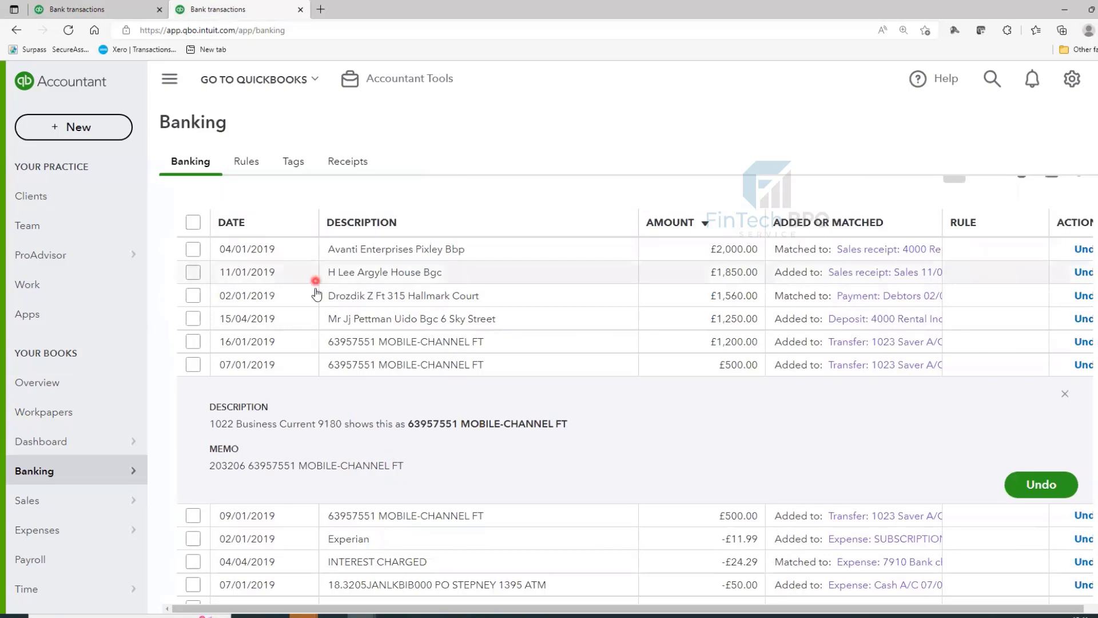
scroll(318, 294, up, 2)
scroll(319, 294, up, 3)
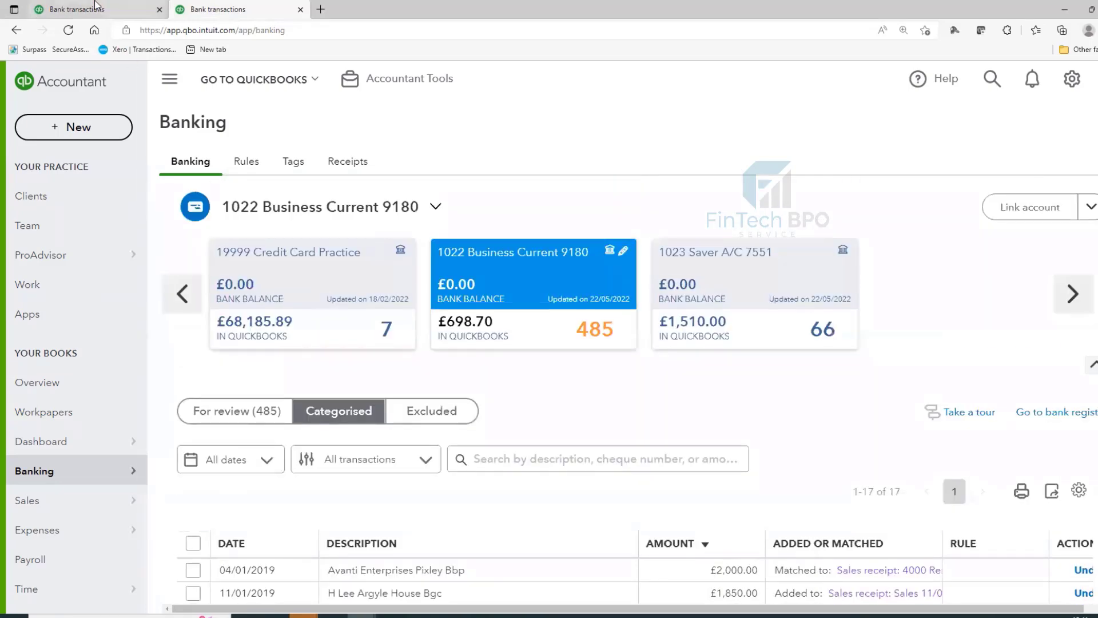
Re-examine the Saver account's 07/01/2019 £500.00 transfer awaiting review, and check the corresponding entry in the account's bank register
click(96, 7)
scroll(723, 471, up, 2)
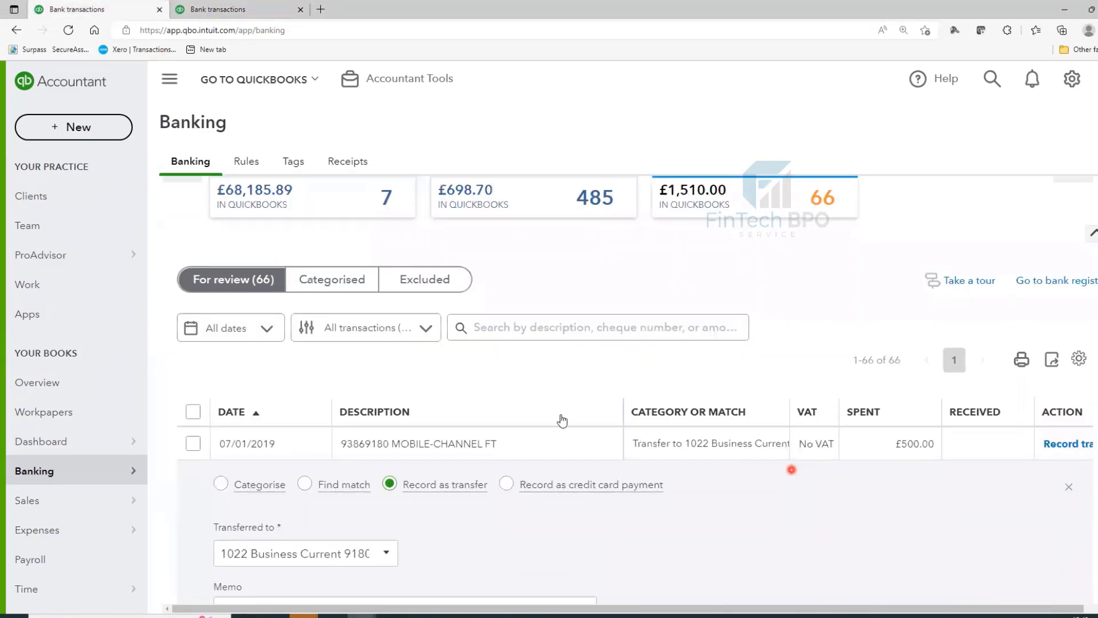
scroll(239, 306, down, 1)
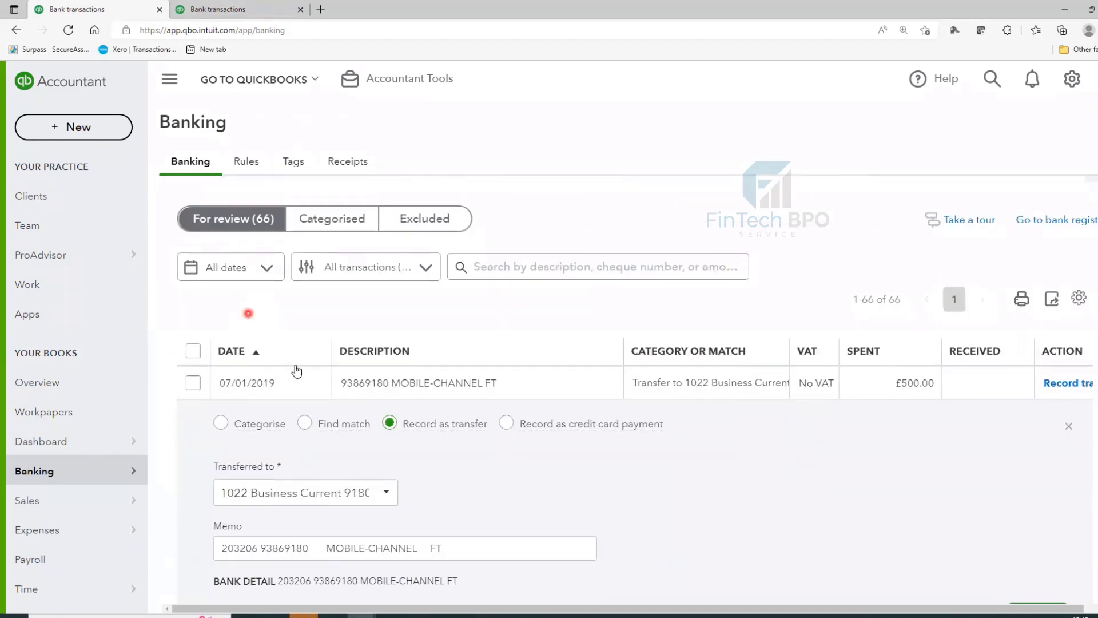
scroll(320, 389, down, 2)
scroll(724, 453, up, 3)
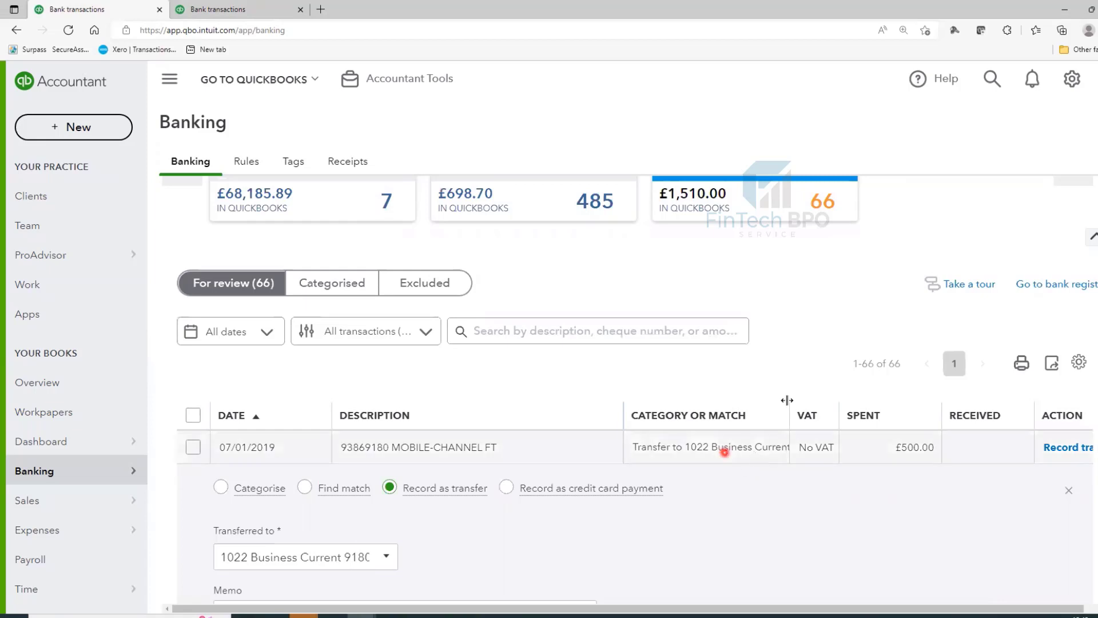
scroll(784, 348, up, 2)
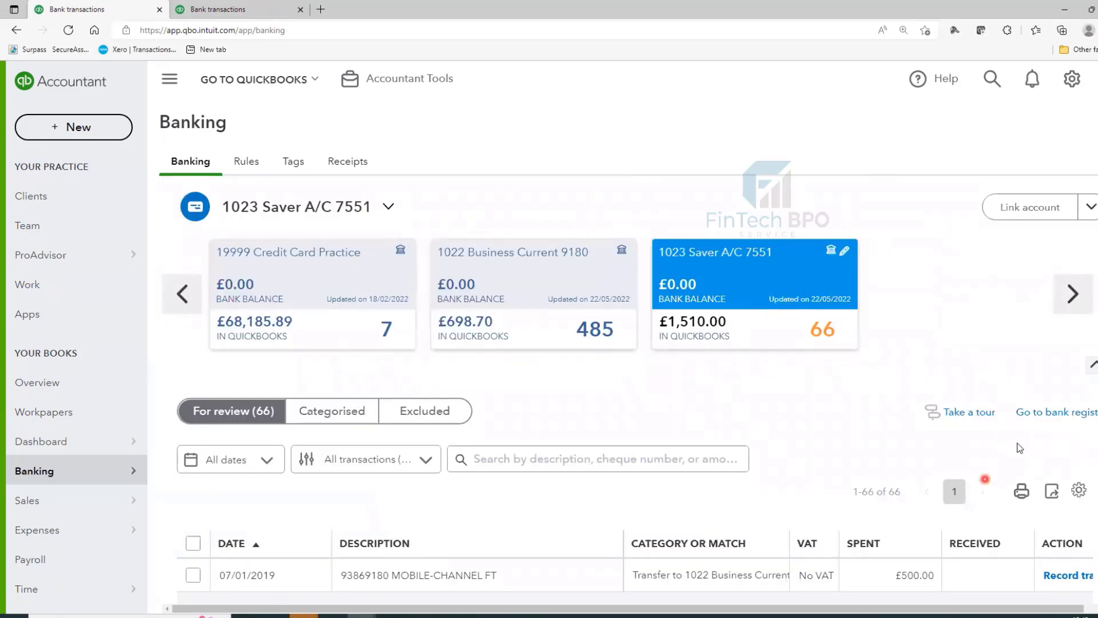
scroll(1045, 428, down, 1)
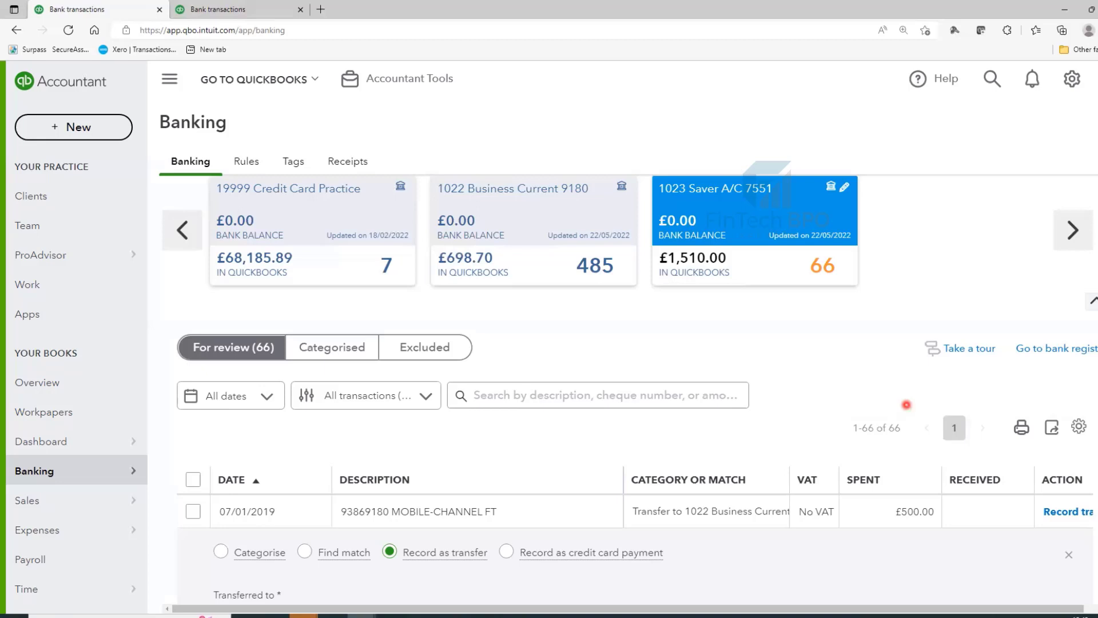
click(1075, 349)
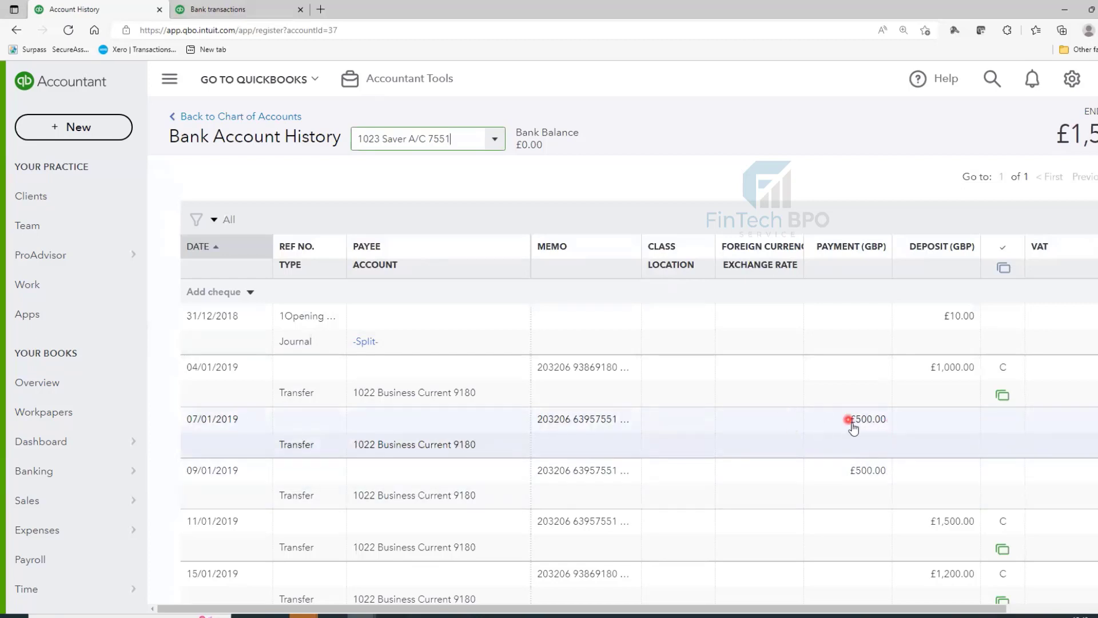
On the second bank transactions page, show the Saver account's review list and expand the 07/01/2019 £500.00 transaction
click(249, 10)
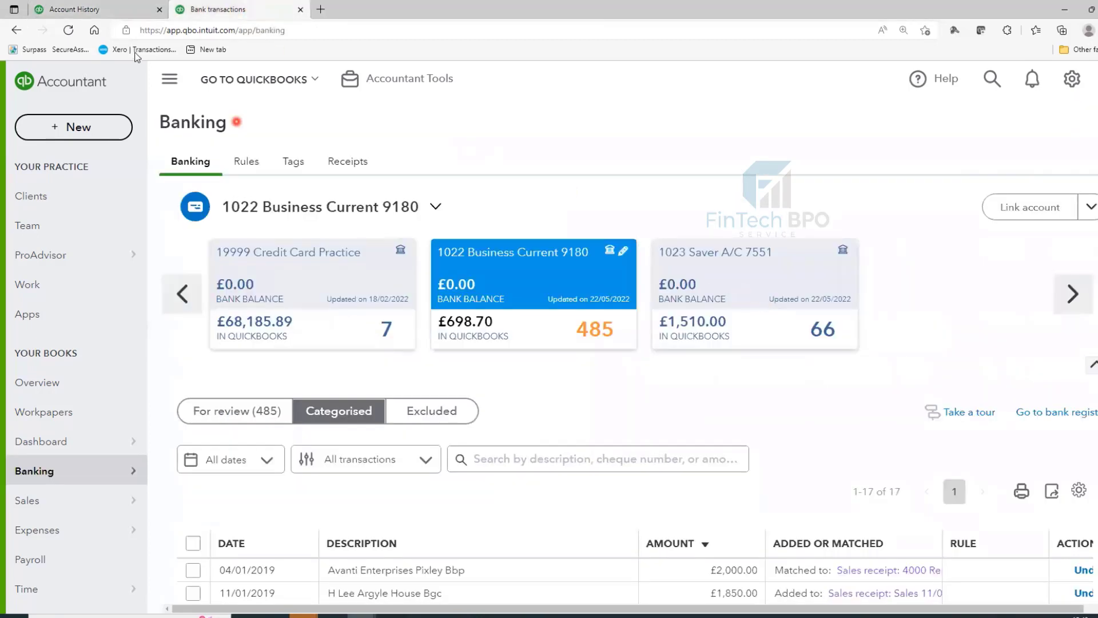
click(792, 280)
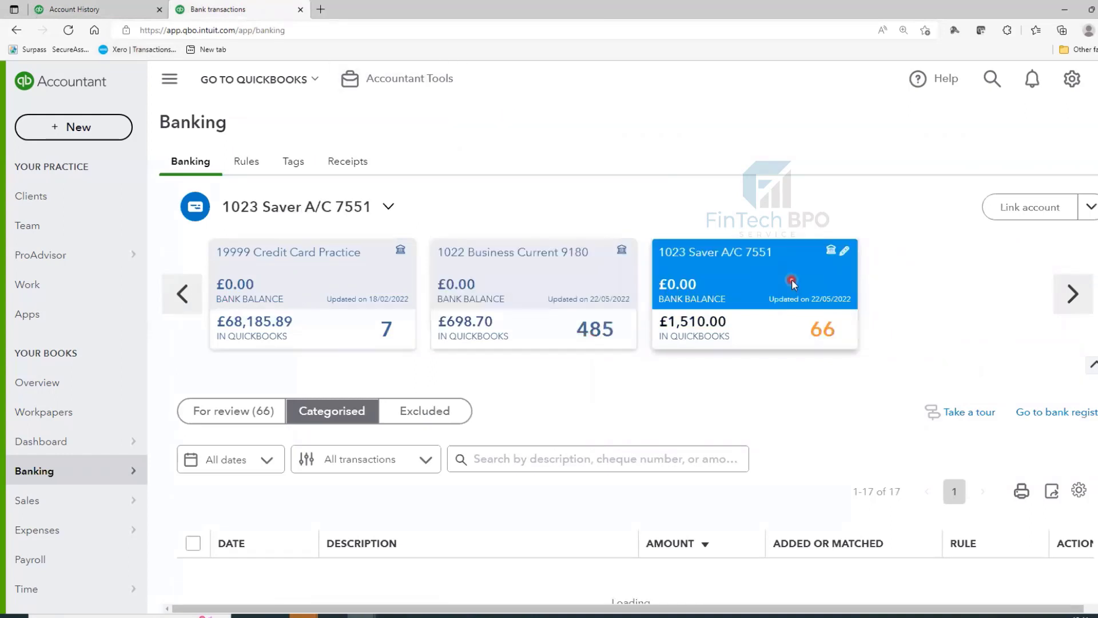
click(262, 413)
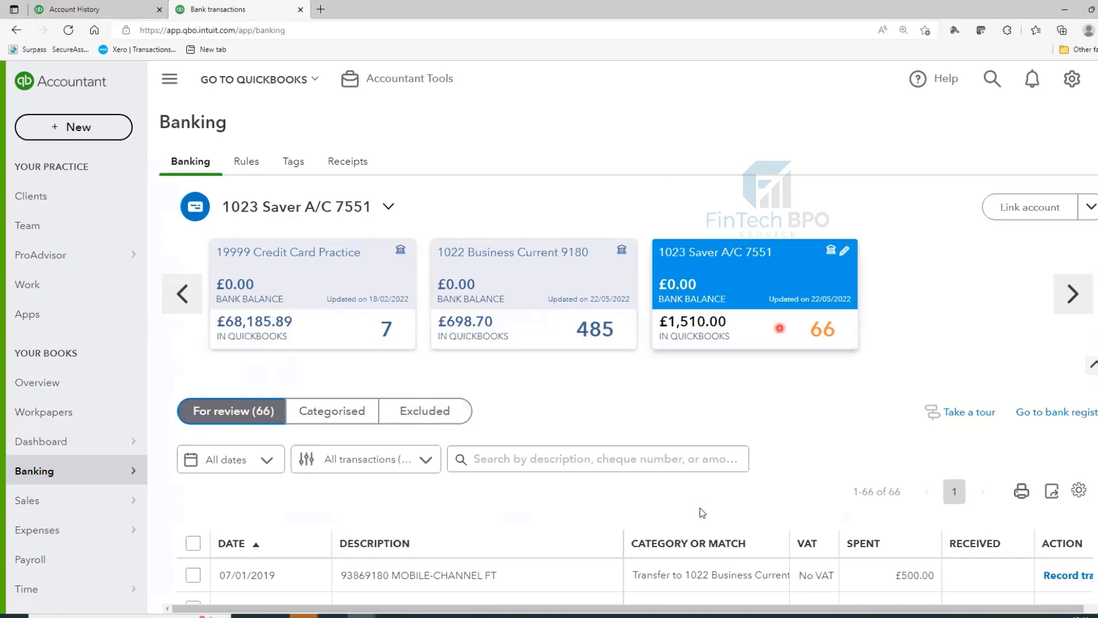
scroll(706, 507, down, 1)
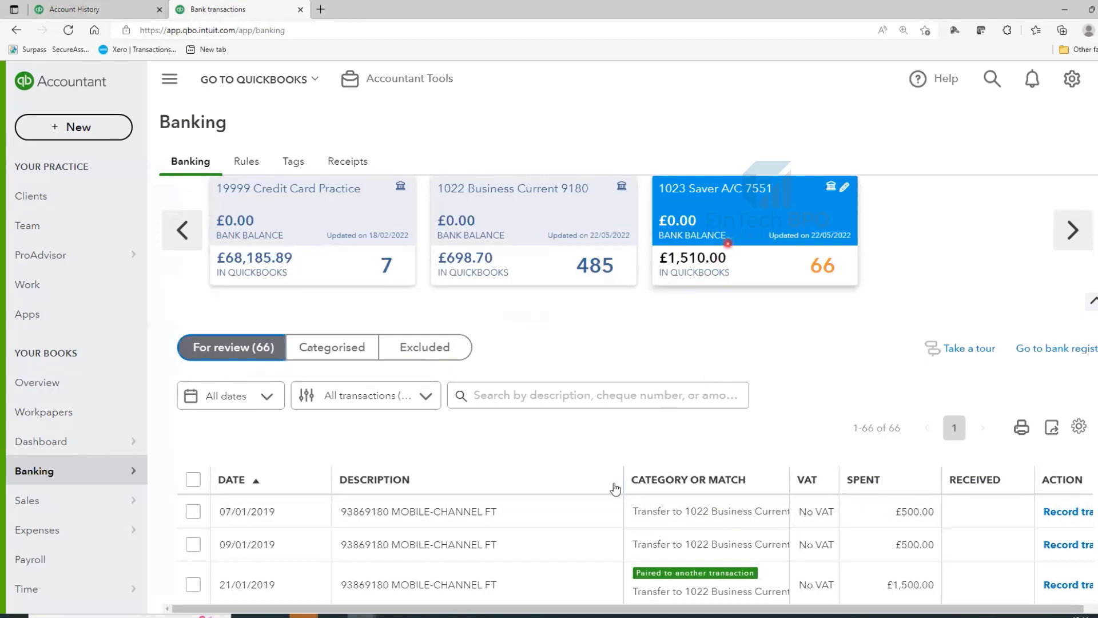
click(529, 517)
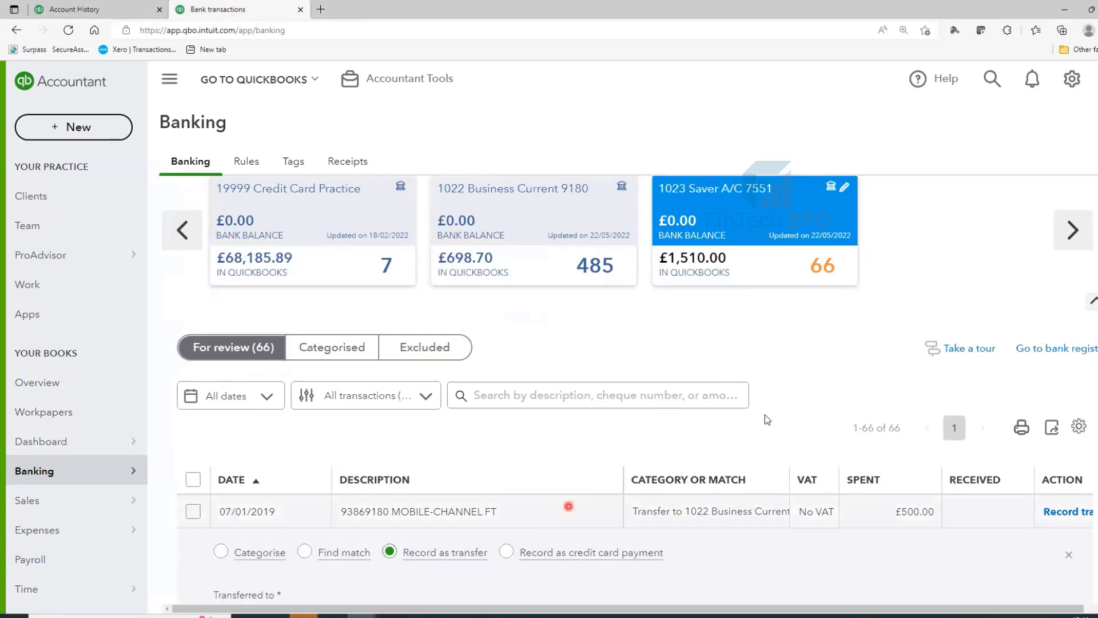
scroll(347, 385, down, 1)
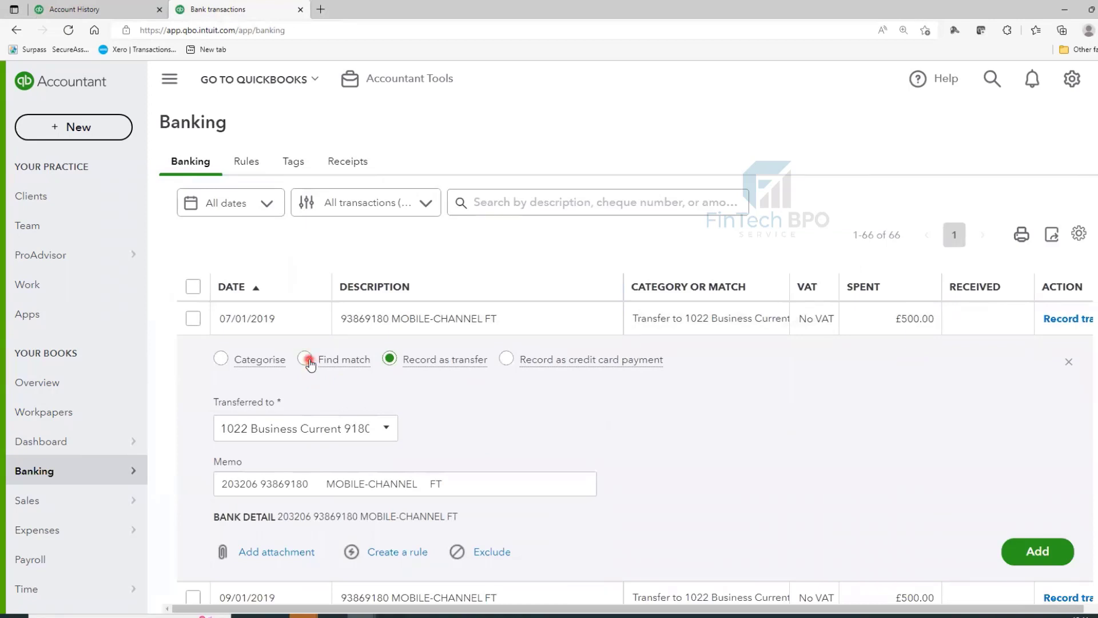
Find a match for the 07/01/2019 £500.00 Saver transaction, check the register entry, and save the match to the 07/01/2019 transfer
click(308, 360)
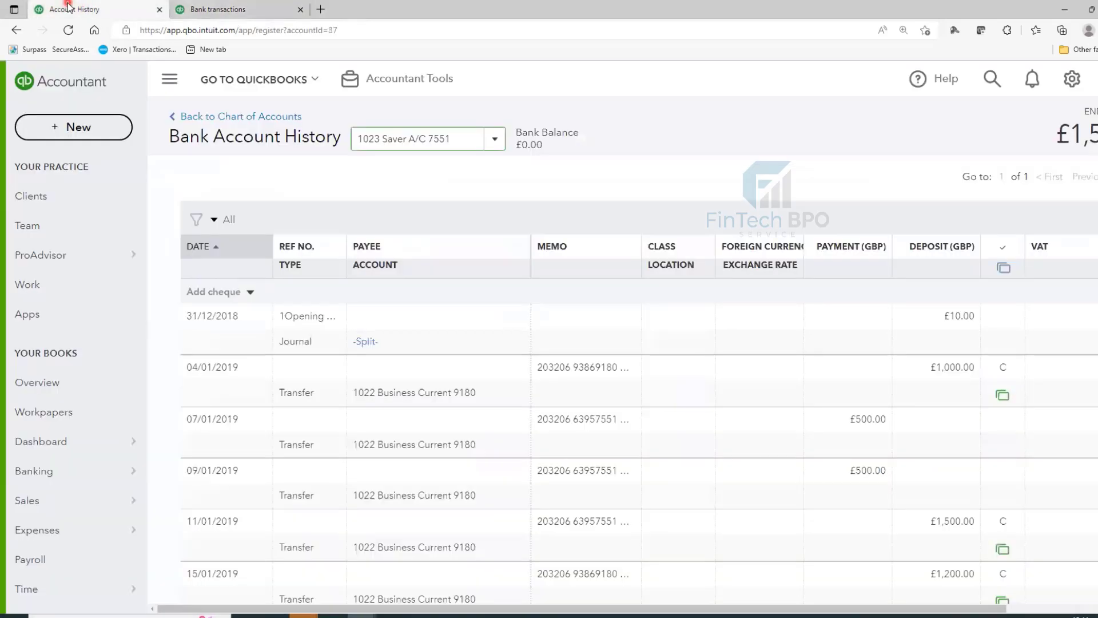
click(94, 7)
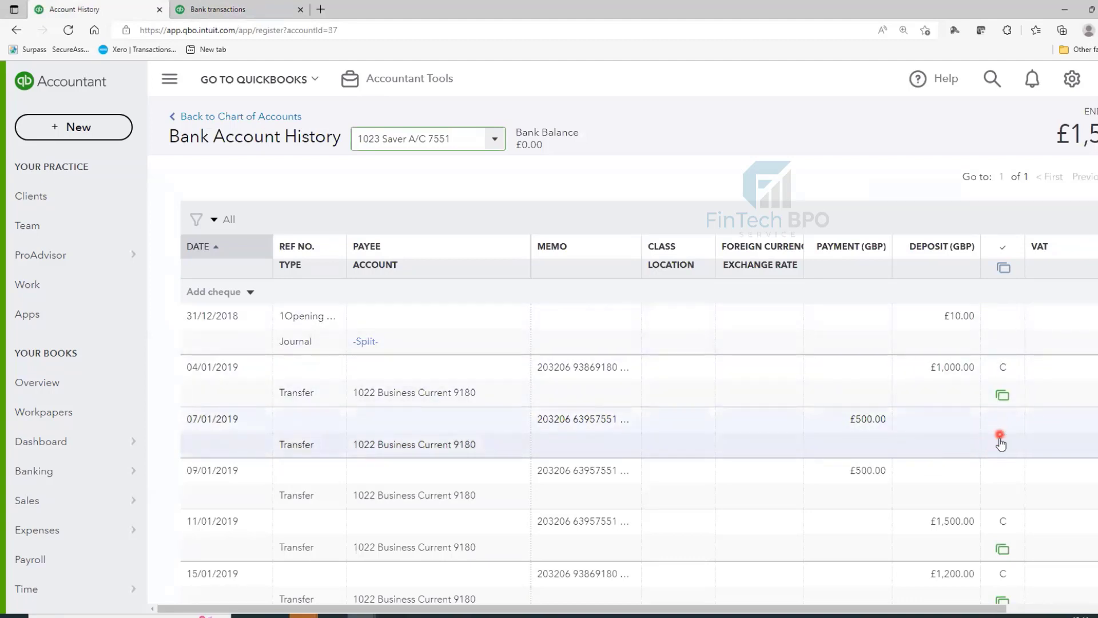
click(240, 10)
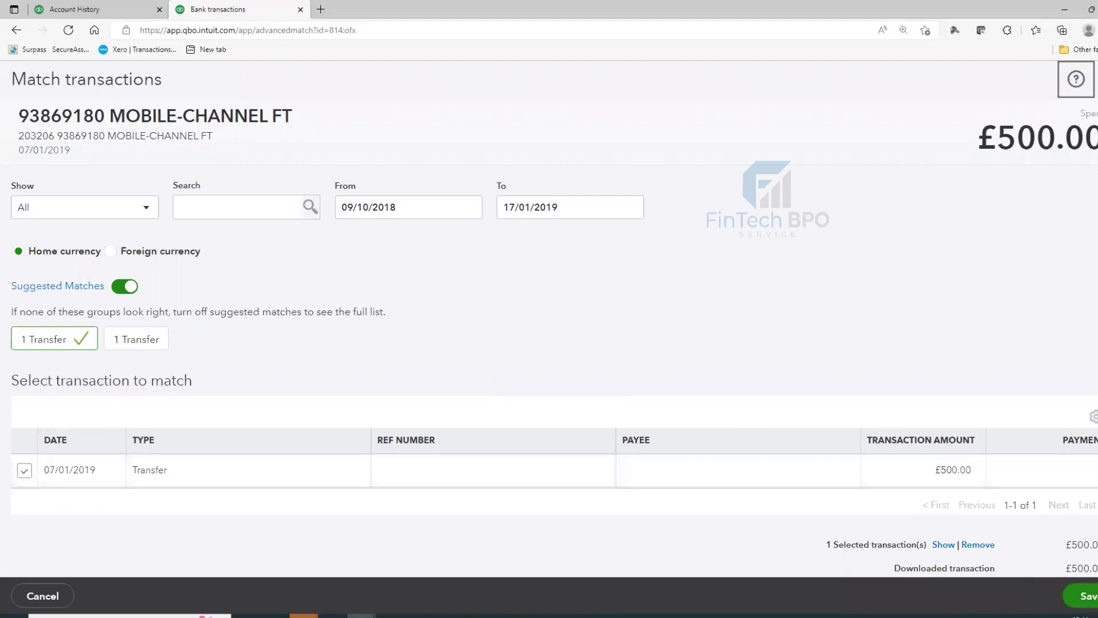
scroll(1087, 595, down, 1)
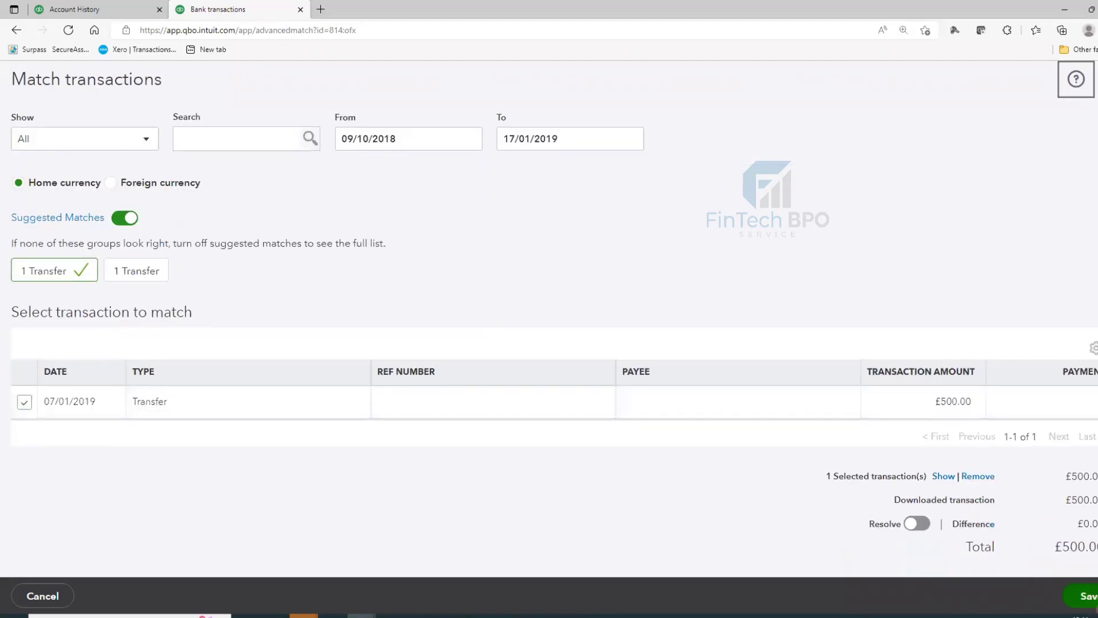
click(1090, 596)
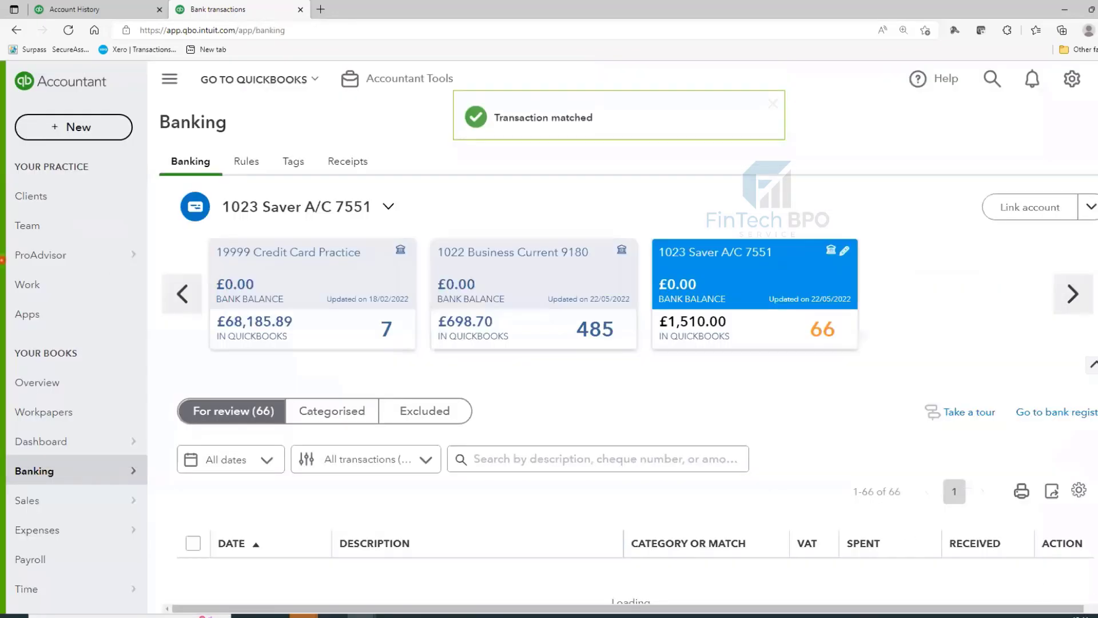
Refresh the bank transactions and Saver register pages, and inspect the bank feed status of the 07/01/2019 £500.00 transfer
click(68, 30)
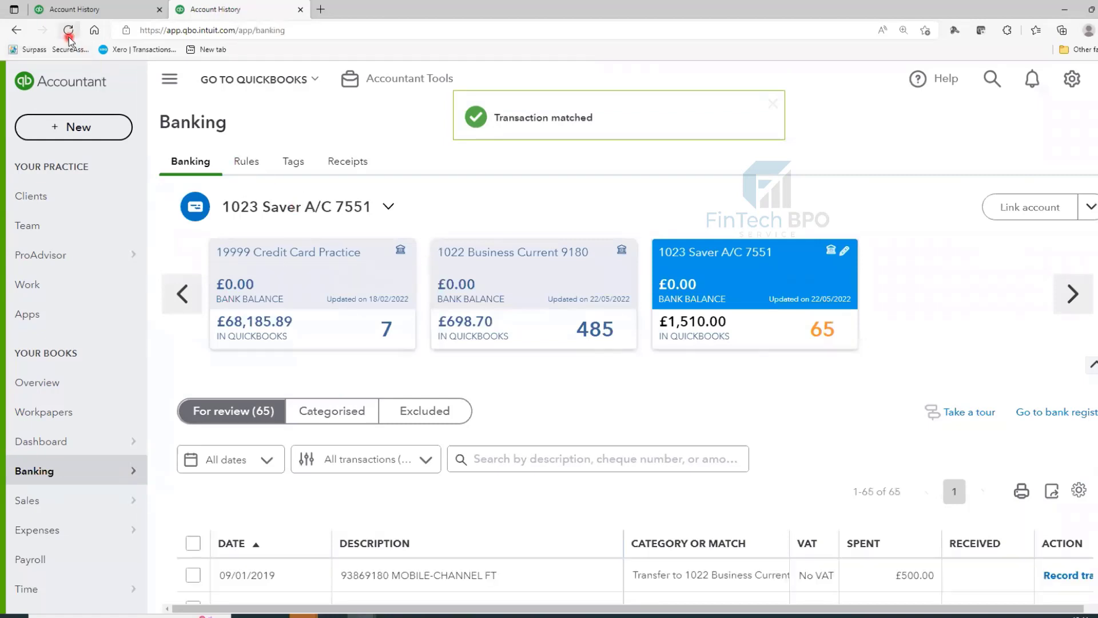
click(86, 11)
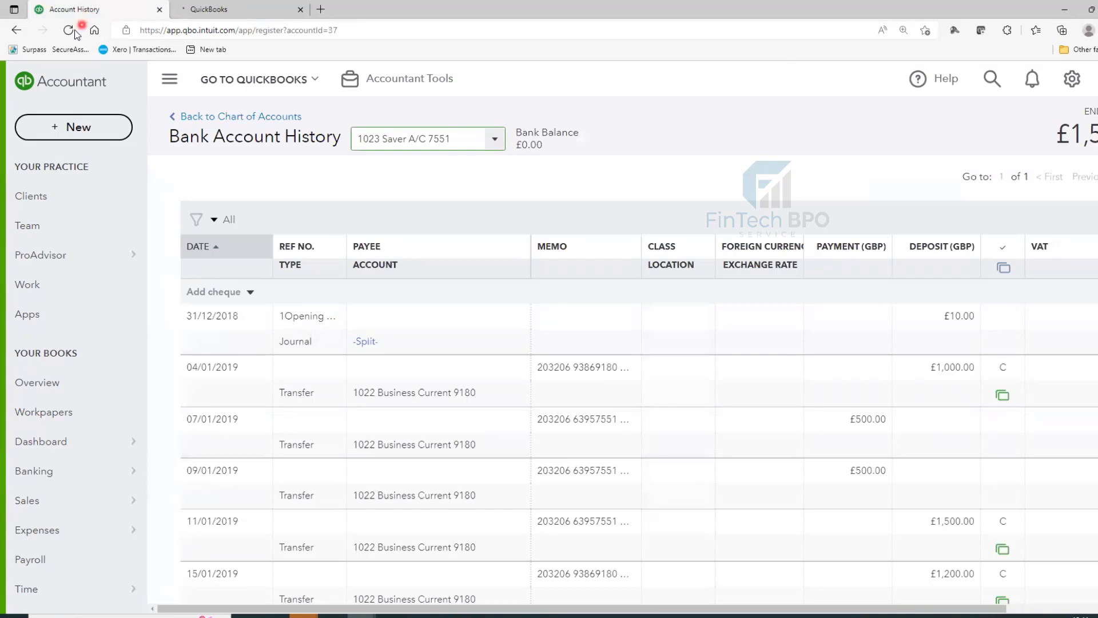
click(70, 31)
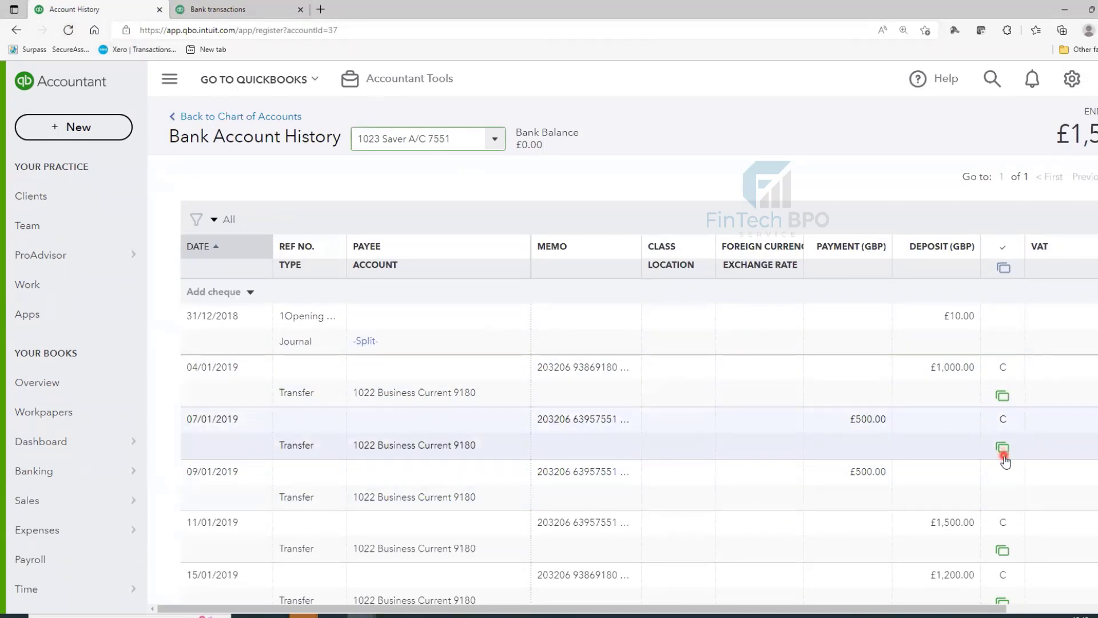
mouse_move(1005, 461)
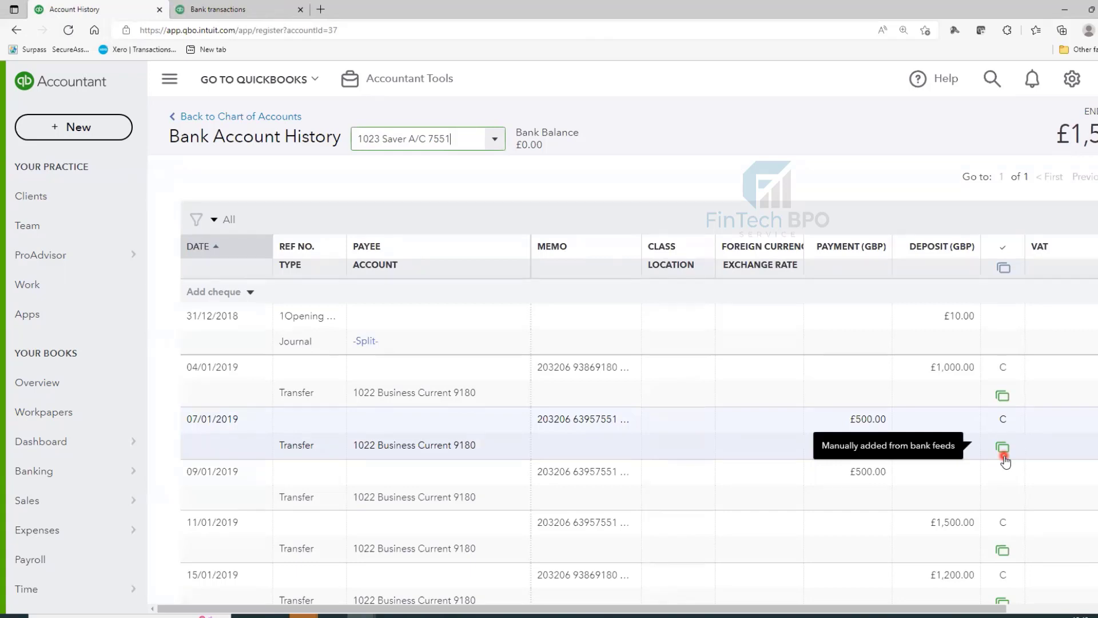
Return to the Saver account's review list and examine the remaining transfers, starting with the 09/01/2019 £500.00 one
click(229, 9)
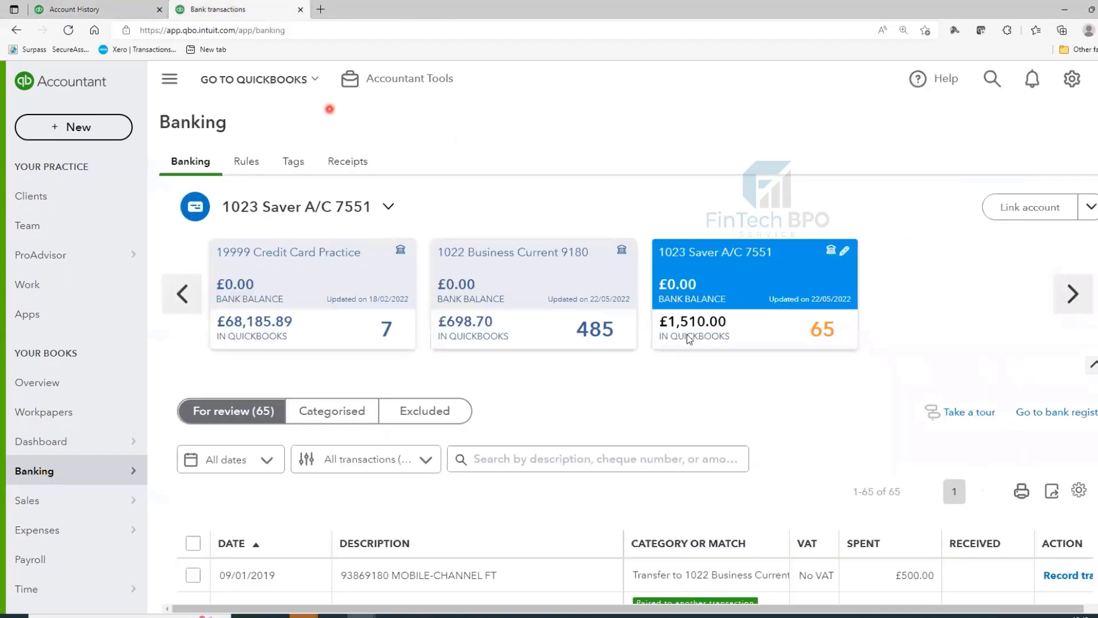
scroll(744, 354, down, 2)
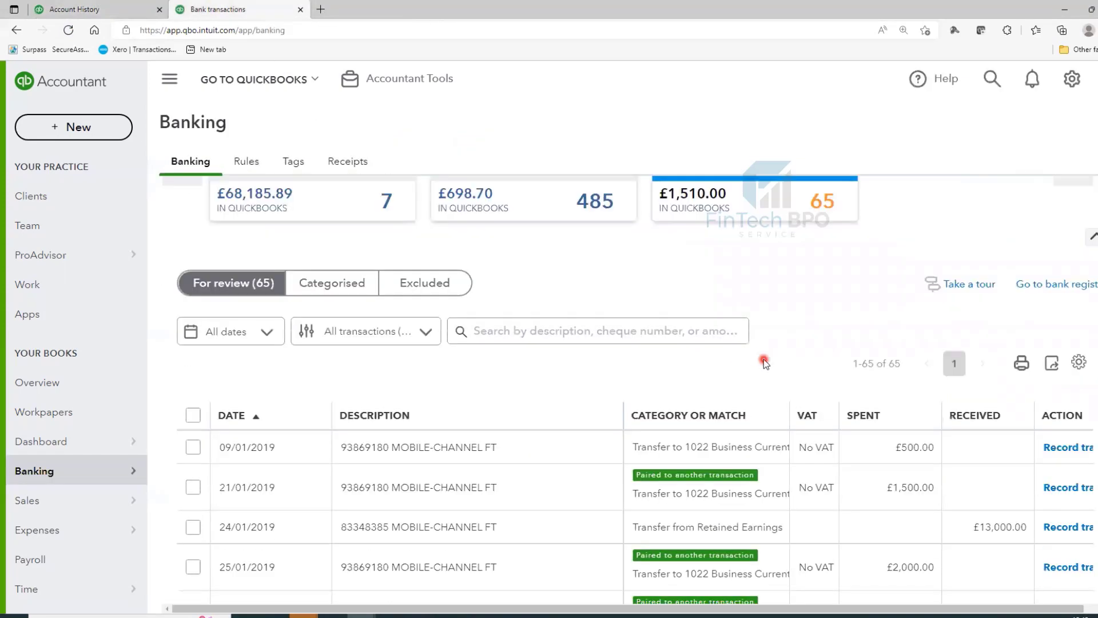